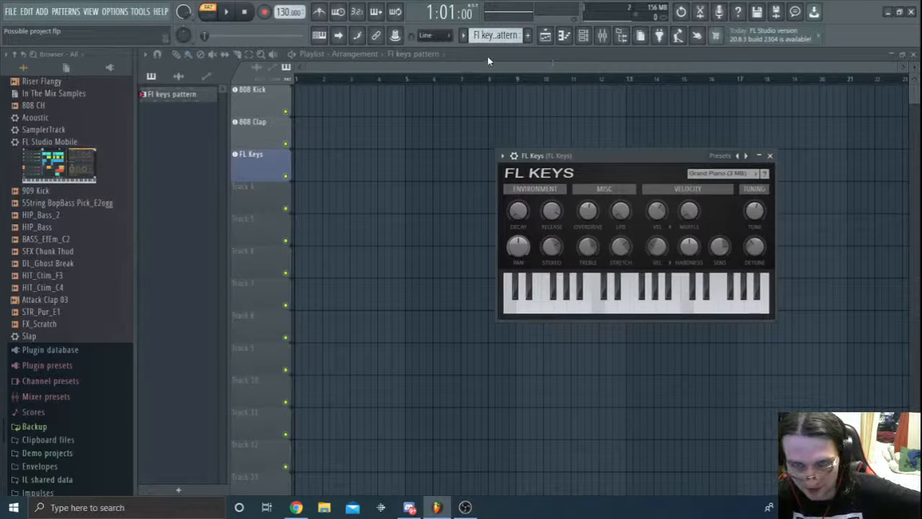
# - Show the FL Keys piano roll and the channel rack over the playlist, placing the channel rack above the piano roll
pyautogui.click(548, 35)
pyautogui.click(549, 36)
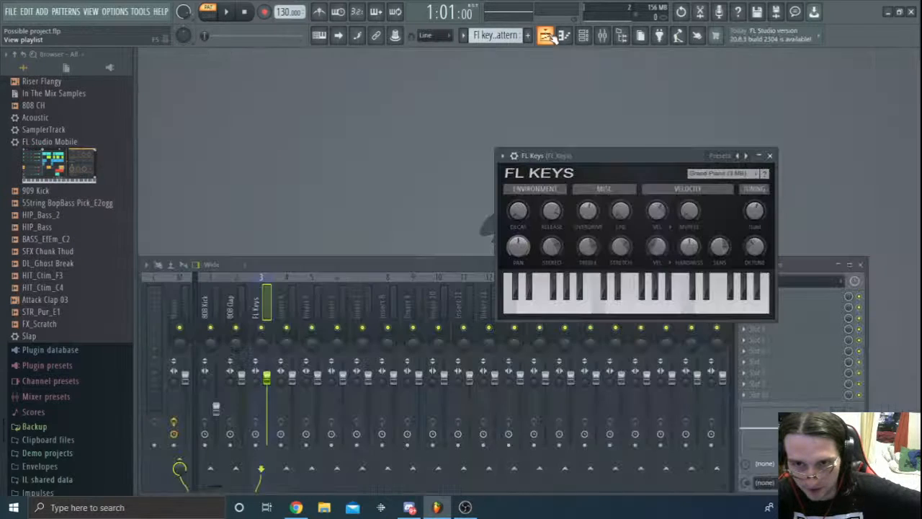
pyautogui.click(553, 36)
pyautogui.click(565, 36)
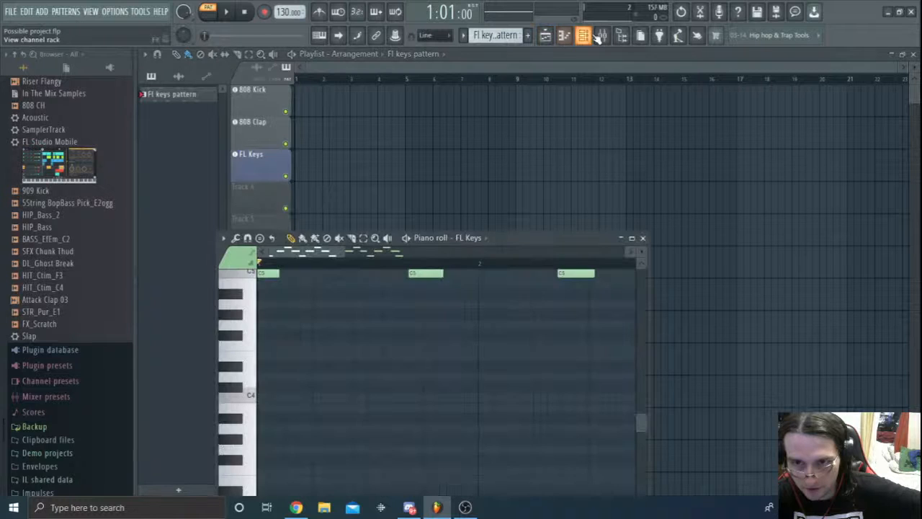
pyautogui.click(584, 36)
pyautogui.moveTo(718, 70); pyautogui.dragTo(434, 84)
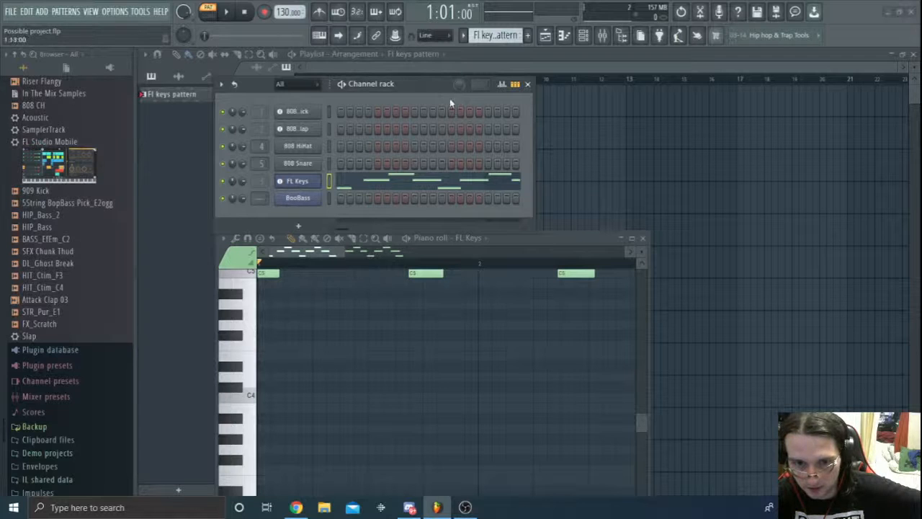
pyautogui.moveTo(431, 89)
pyautogui.mouseDown()
pyautogui.moveTo(501, 163)
pyautogui.moveTo(435, 80)
pyautogui.mouseUp()
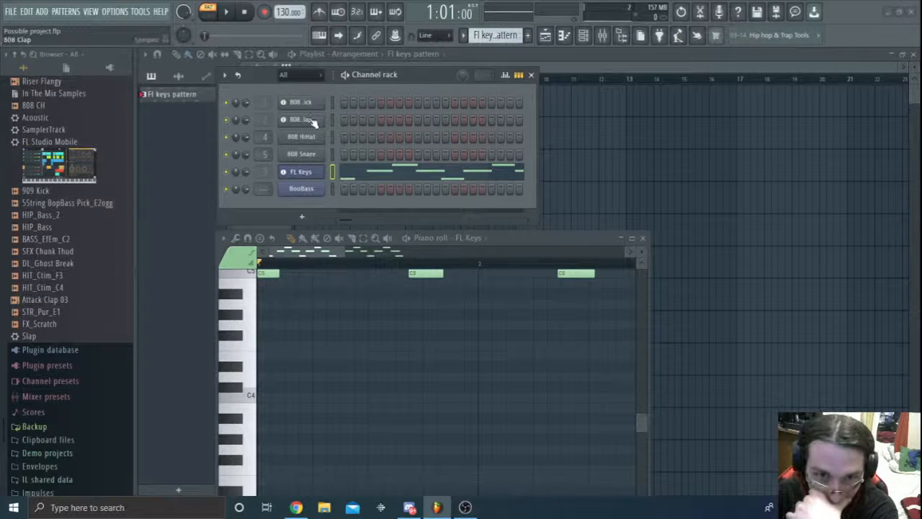
# - Look through the Minimal, Performance and Advanced categories of new-project templates
pyautogui.click(11, 12)
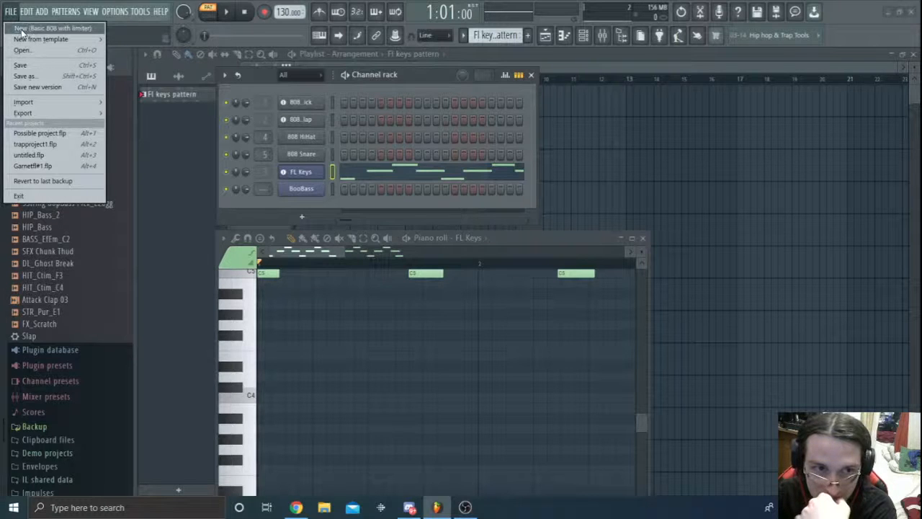
pyautogui.moveTo(25, 39)
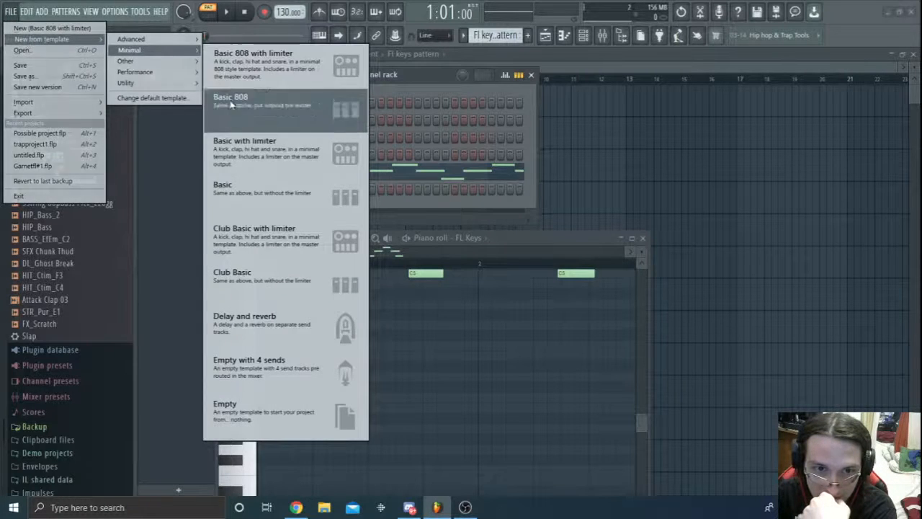
pyautogui.moveTo(195, 72)
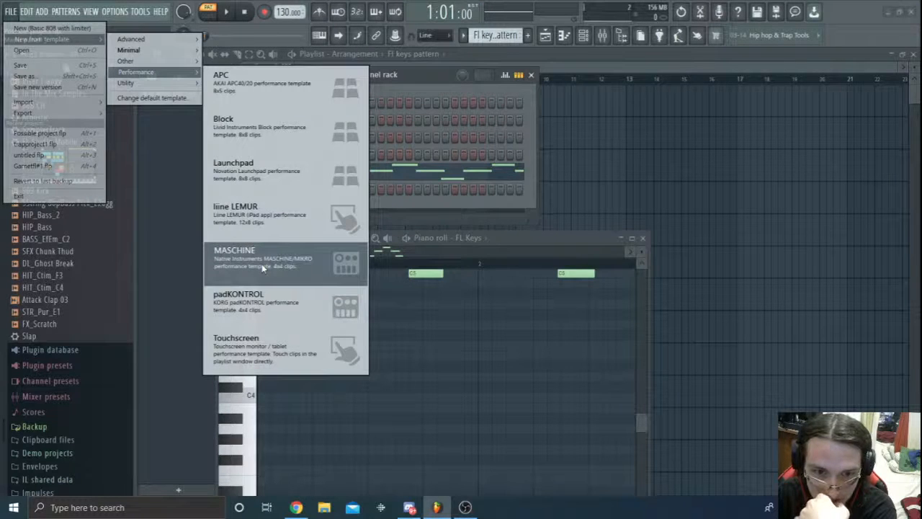
pyautogui.moveTo(170, 85)
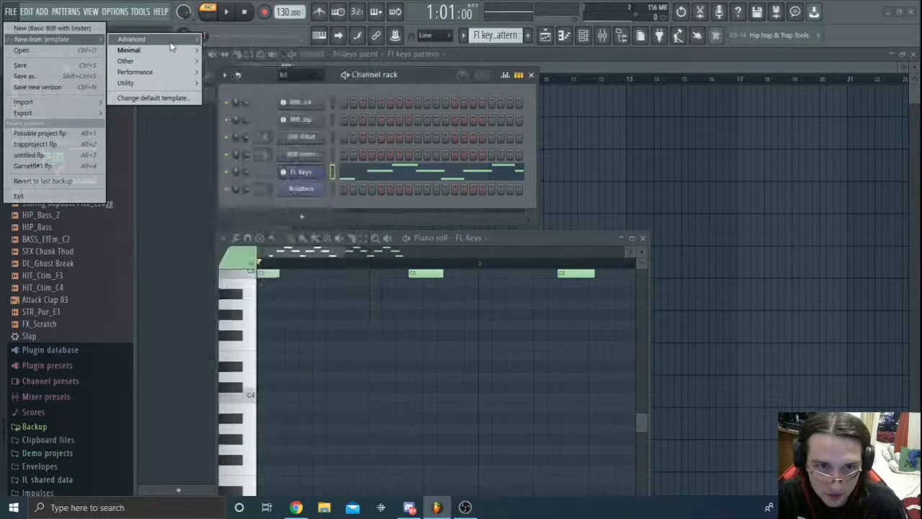
pyautogui.moveTo(176, 45)
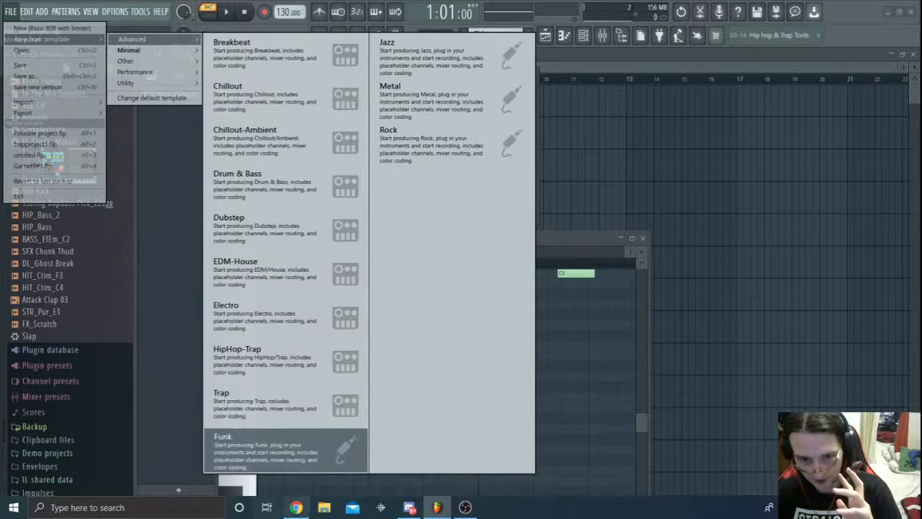
# - Switch to Chrome to check the live stream dashboard in YouTube Studio, and return to FL Studio
pyautogui.click(296, 507)
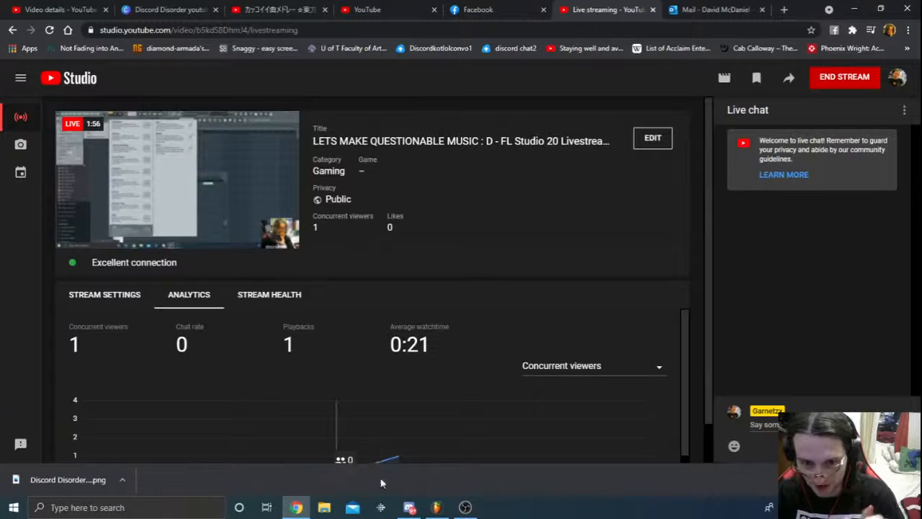
pyautogui.click(437, 507)
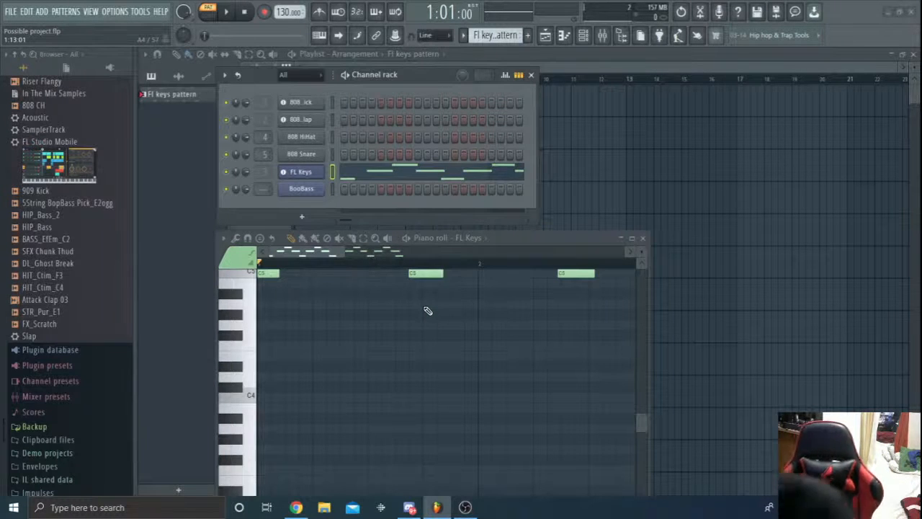
# - Create a new project from the Advanced Chillout-Ambient template and dismiss its information note
pyautogui.click(10, 12)
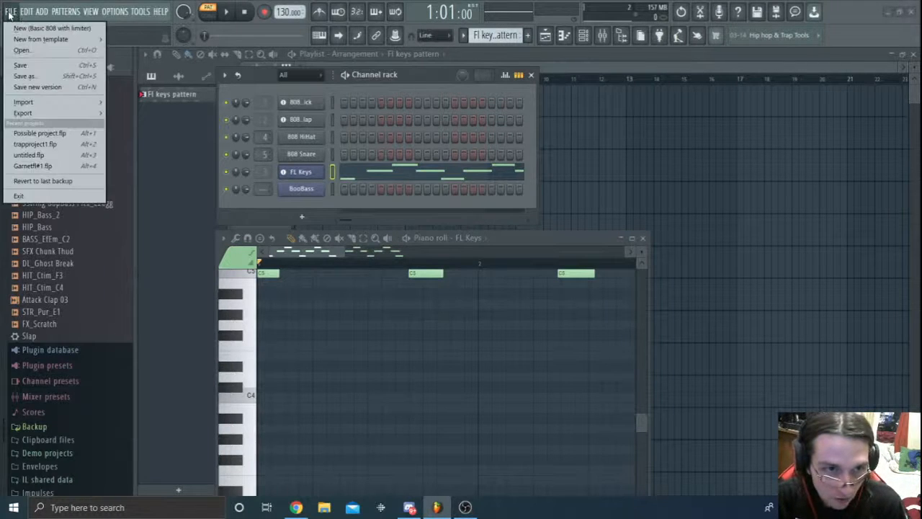
pyautogui.moveTo(72, 39)
pyautogui.moveTo(144, 40)
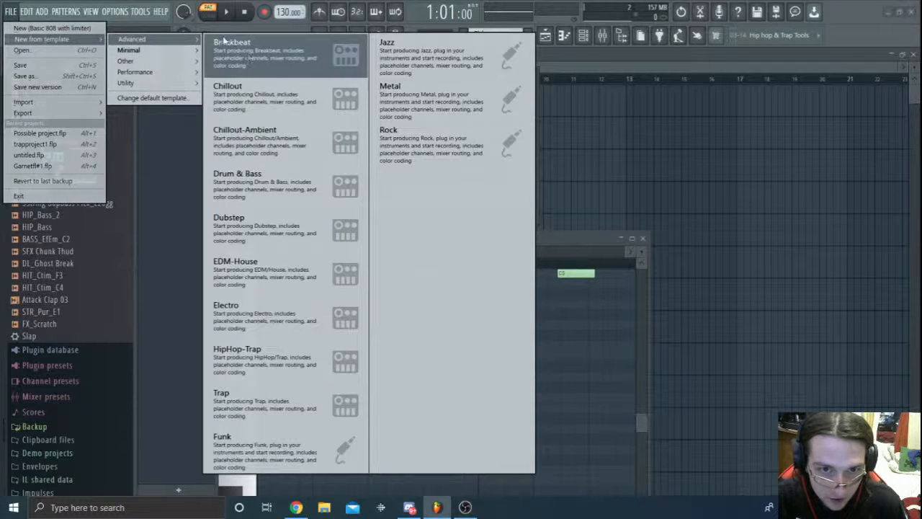
pyautogui.click(294, 152)
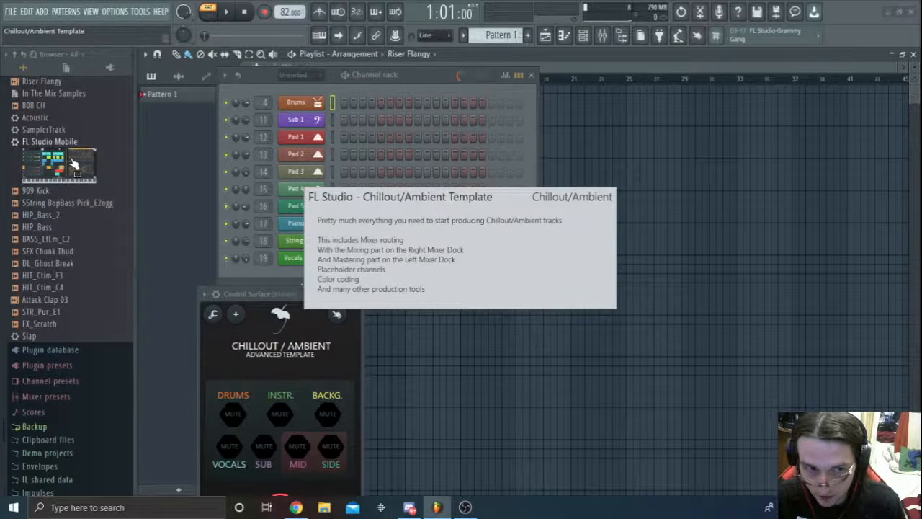
pyautogui.click(292, 104)
pyautogui.click(292, 106)
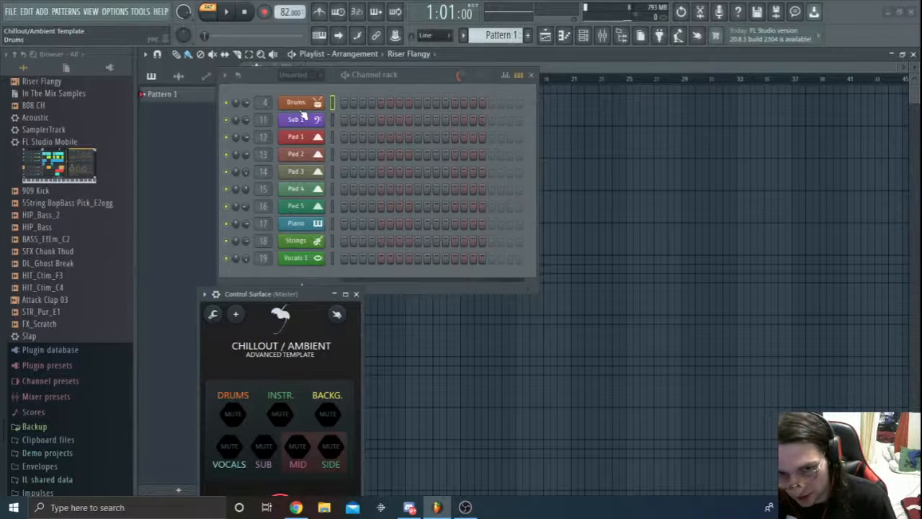
# - Show the mixer and rearrange the channel rack and Control Surface windows so the first mixer tracks are uncovered
pyautogui.click(585, 37)
pyautogui.click(586, 38)
pyautogui.click(602, 36)
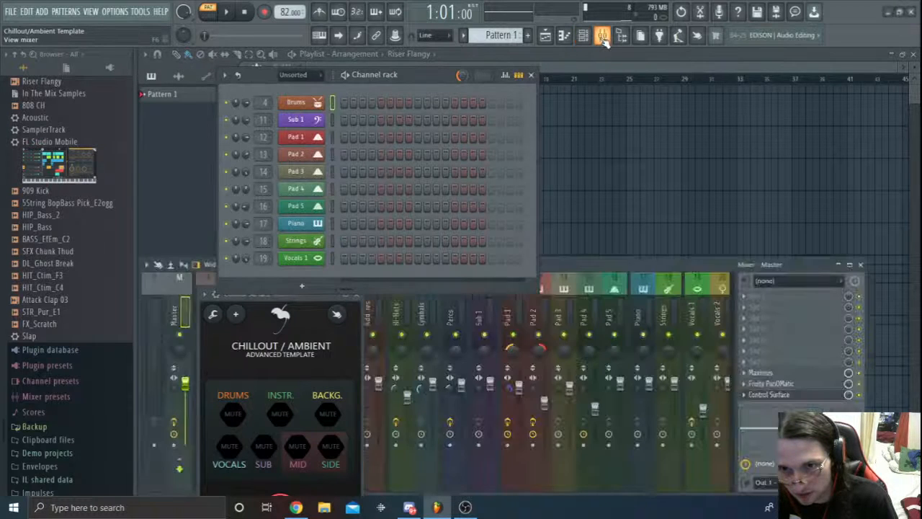
pyautogui.moveTo(691, 269); pyautogui.dragTo(655, 264)
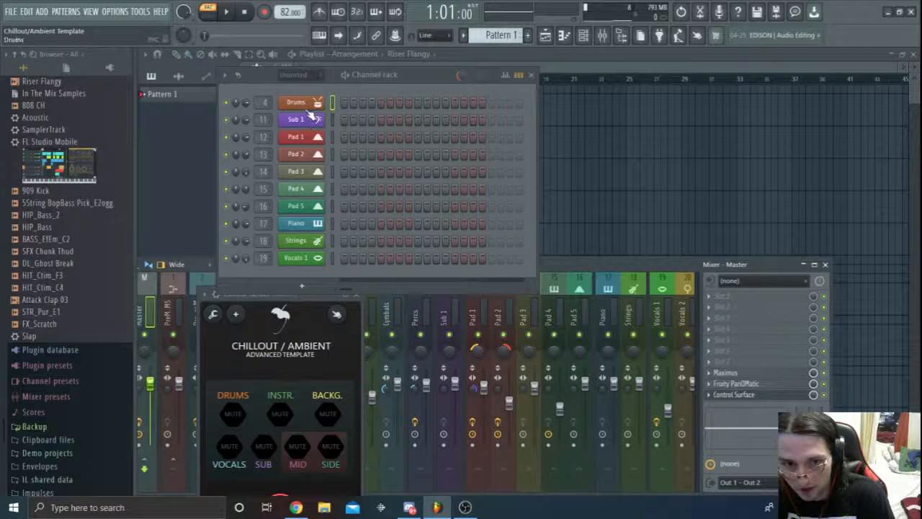
pyautogui.moveTo(405, 71); pyautogui.dragTo(416, 44)
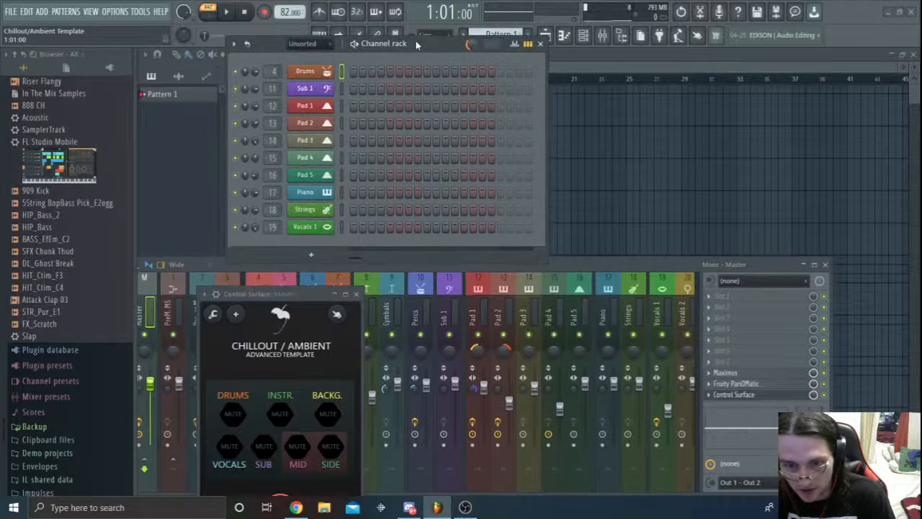
pyautogui.moveTo(612, 265); pyautogui.dragTo(642, 266)
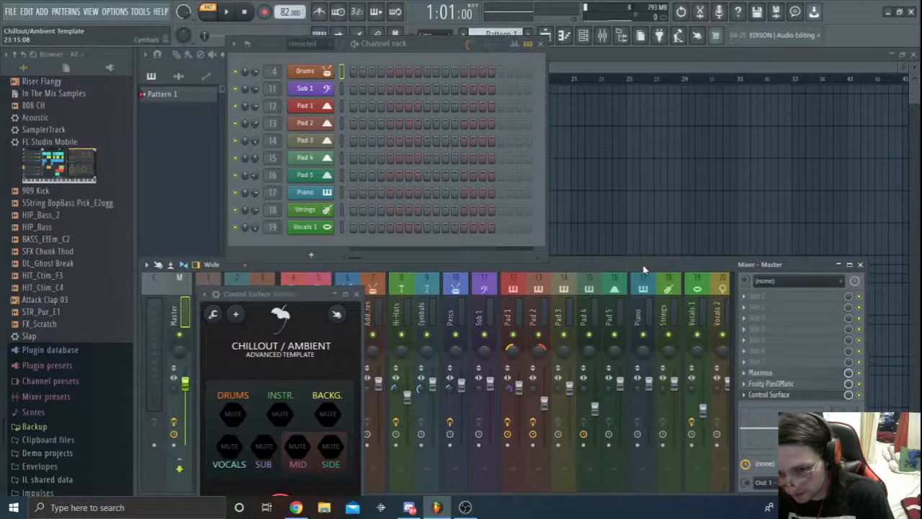
pyautogui.moveTo(317, 294); pyautogui.dragTo(784, 224)
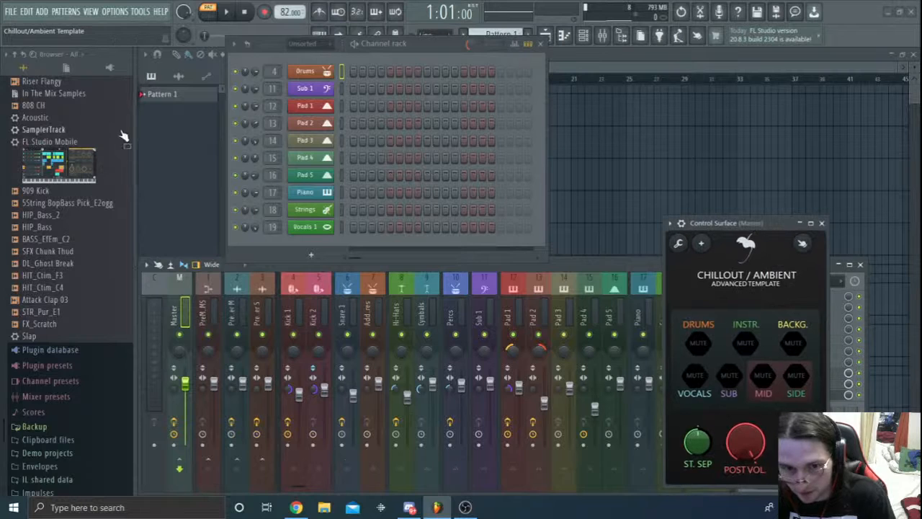
# - Open the Drums channel's FPC plugin and audition its snare, tom and ride pads, moving the plugin window further into view
pyautogui.click(321, 74)
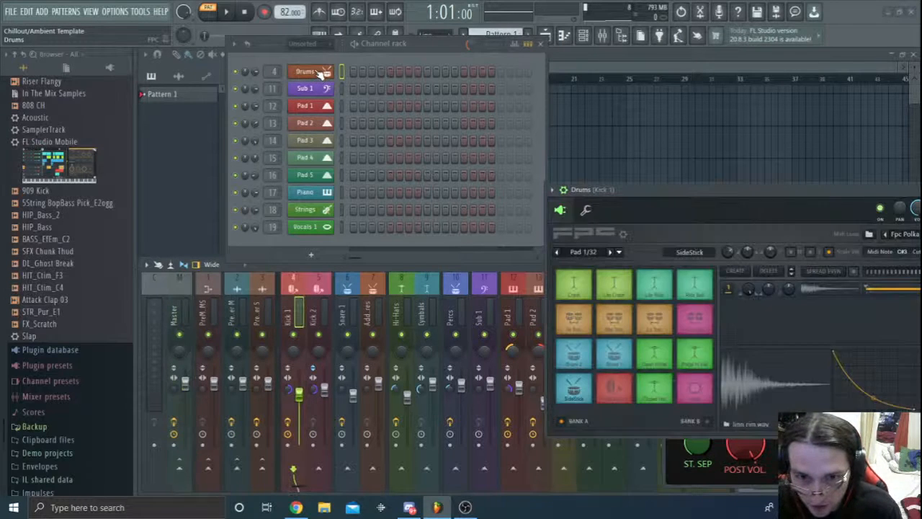
pyautogui.click(614, 357)
pyautogui.click(576, 356)
pyautogui.click(614, 319)
pyautogui.click(614, 319)
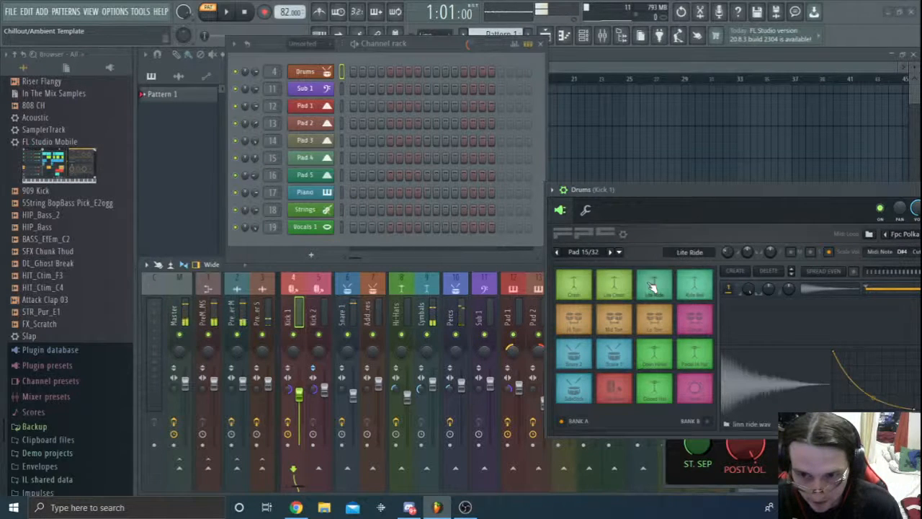
pyautogui.click(664, 322)
pyautogui.moveTo(723, 194); pyautogui.dragTo(670, 167)
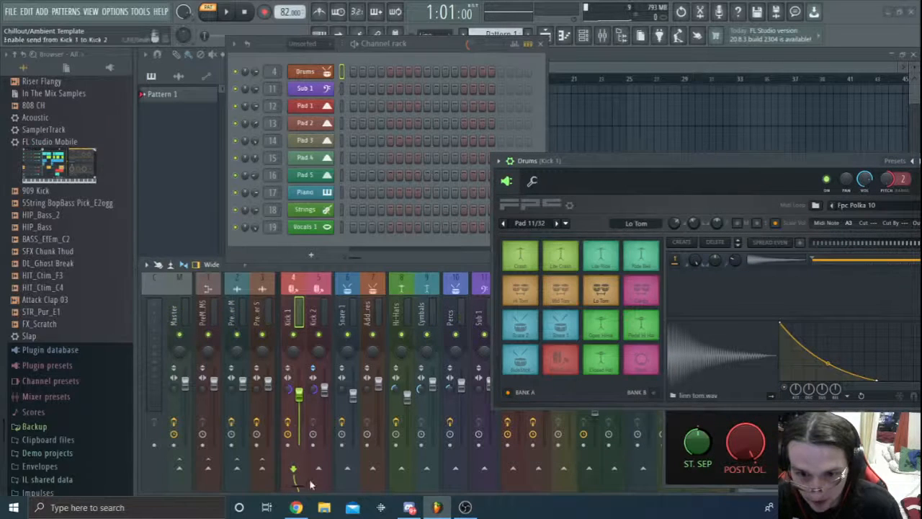
# - Check the live stream in OBS and in YouTube Studio in Chrome, and return to FL Studio
pyautogui.click(296, 508)
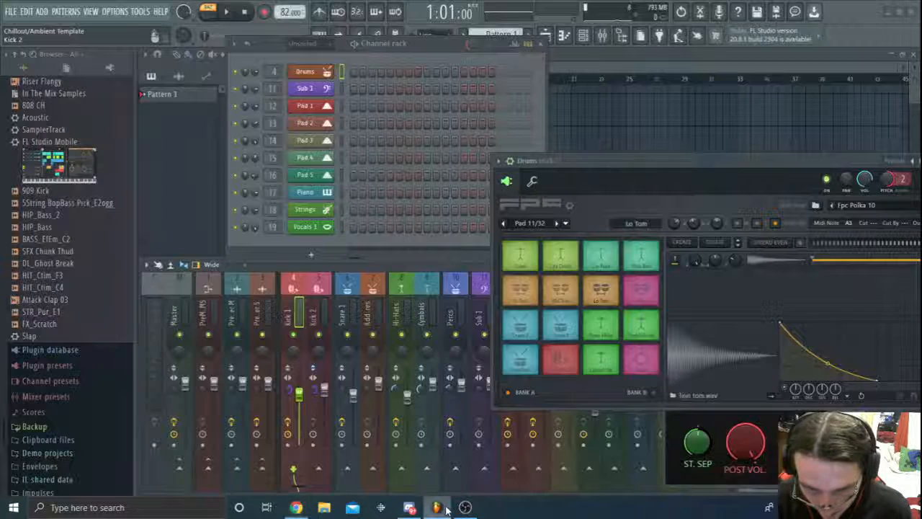
pyautogui.click(437, 507)
pyautogui.click(467, 508)
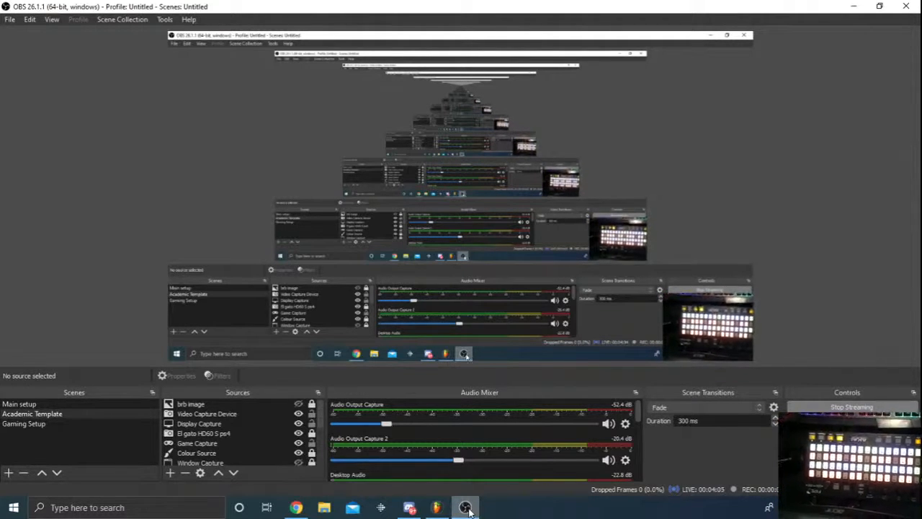
pyautogui.moveTo(417, 509)
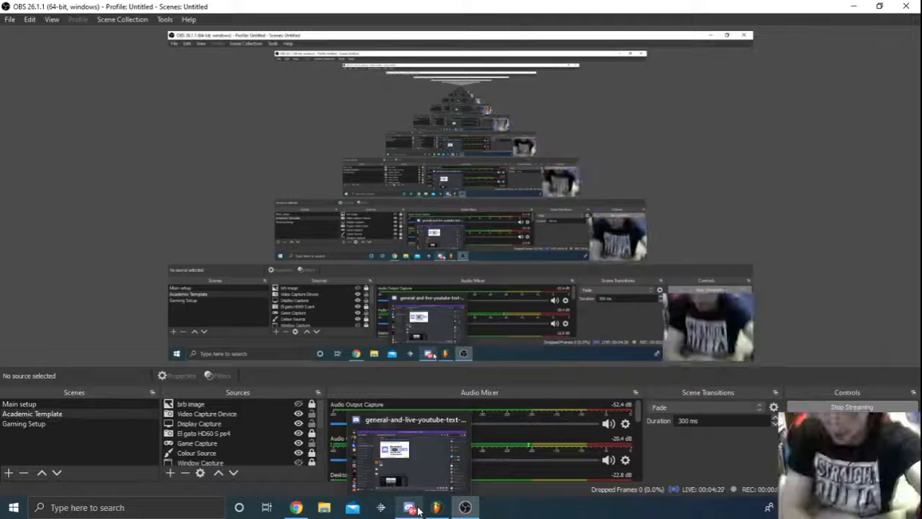
pyautogui.click(307, 510)
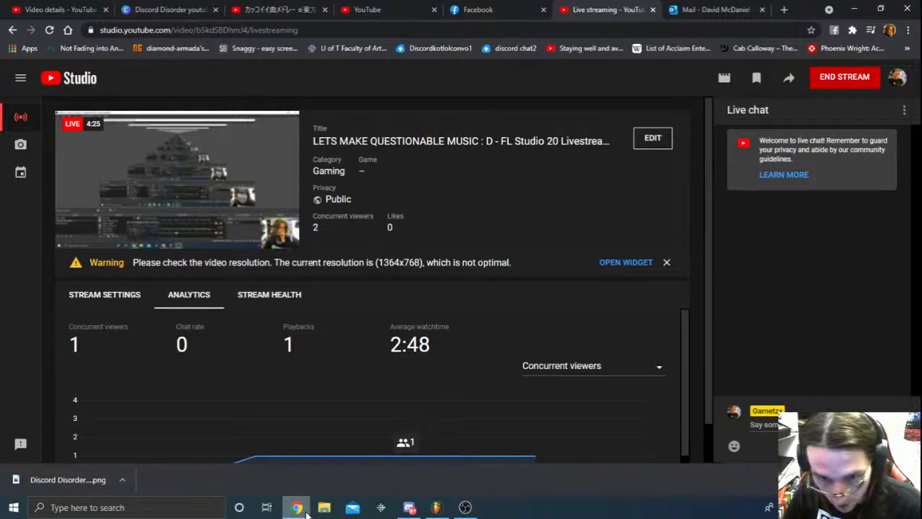
pyautogui.click(436, 508)
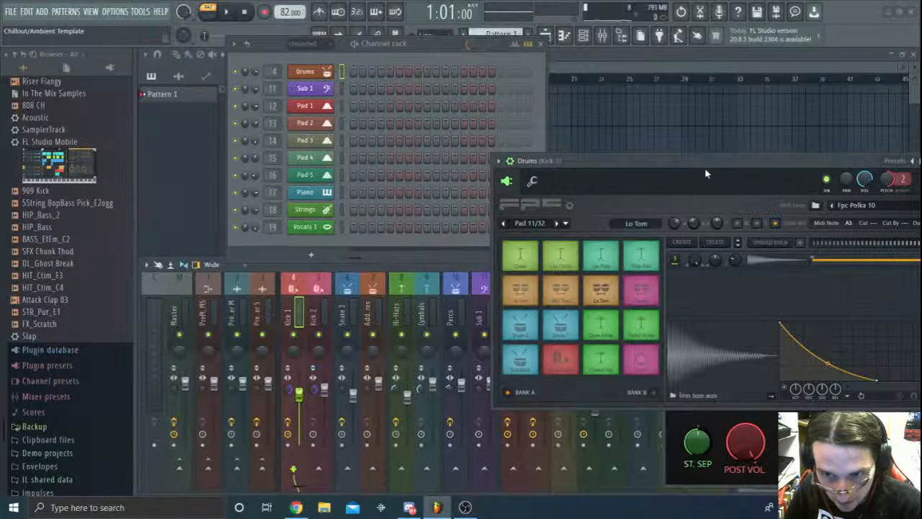
# - Move the Drums plugin window fully into view, and set the project tempo to 130 with all channels restretched
pyautogui.moveTo(697, 173); pyautogui.dragTo(348, 53)
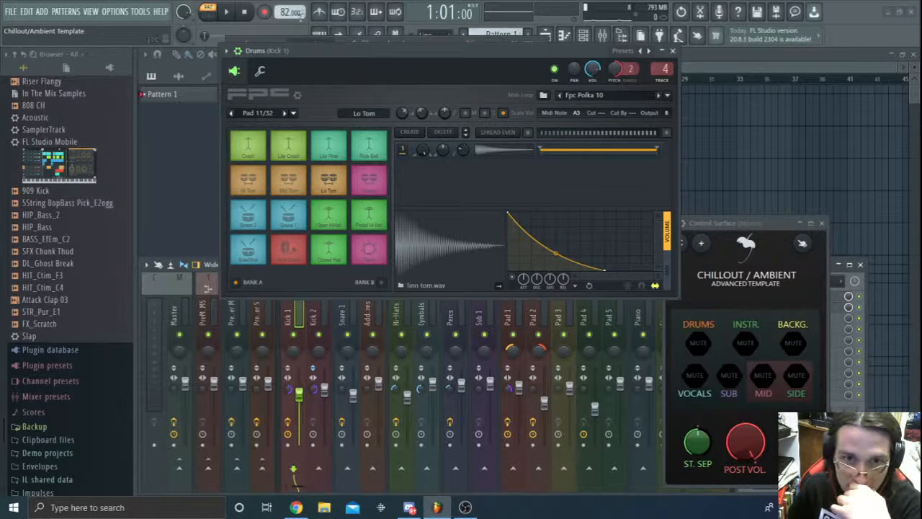
pyautogui.moveTo(283, 12); pyautogui.dragTo(287, 45)
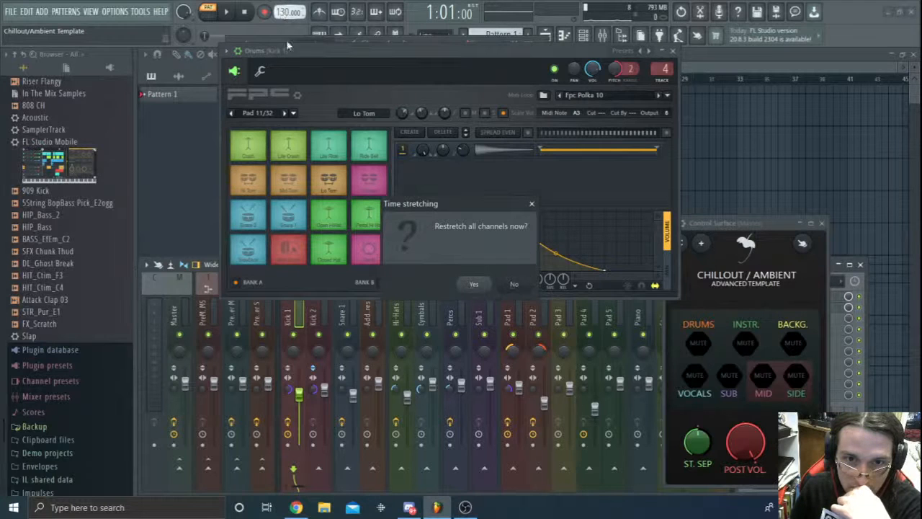
pyautogui.click(474, 284)
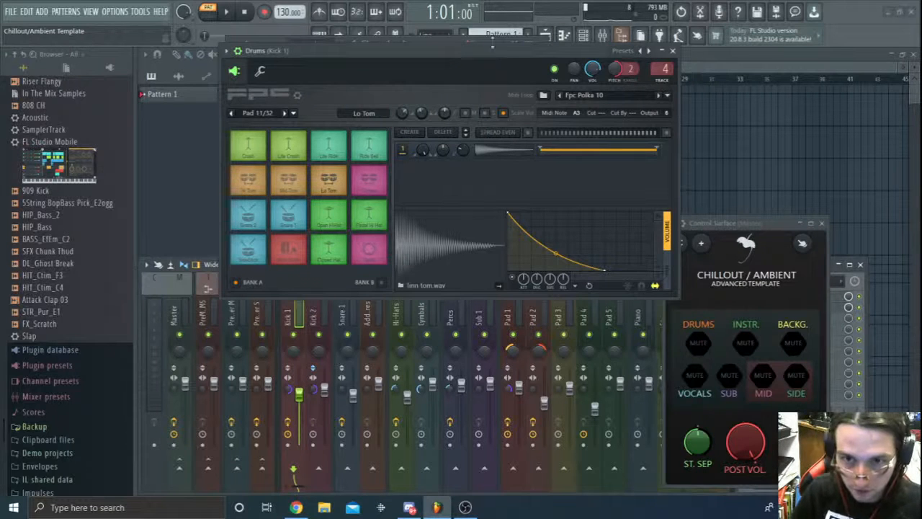
# - Close the Drums plugin window to uncover the channel rack
pyautogui.click(619, 36)
pyautogui.moveTo(559, 106); pyautogui.dragTo(696, 239)
pyautogui.click(862, 222)
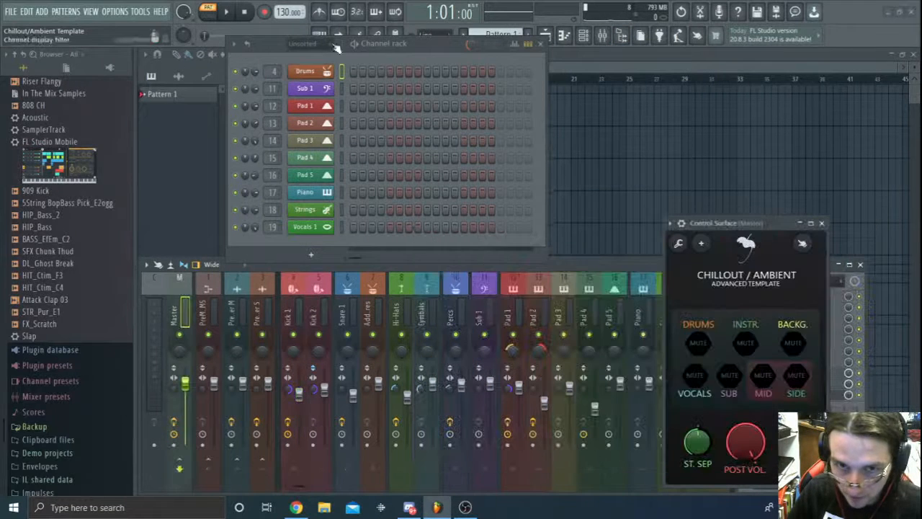
# - Check the FL STUDIO FIRE output device in the MIDI settings and close the settings
pyautogui.click(114, 11)
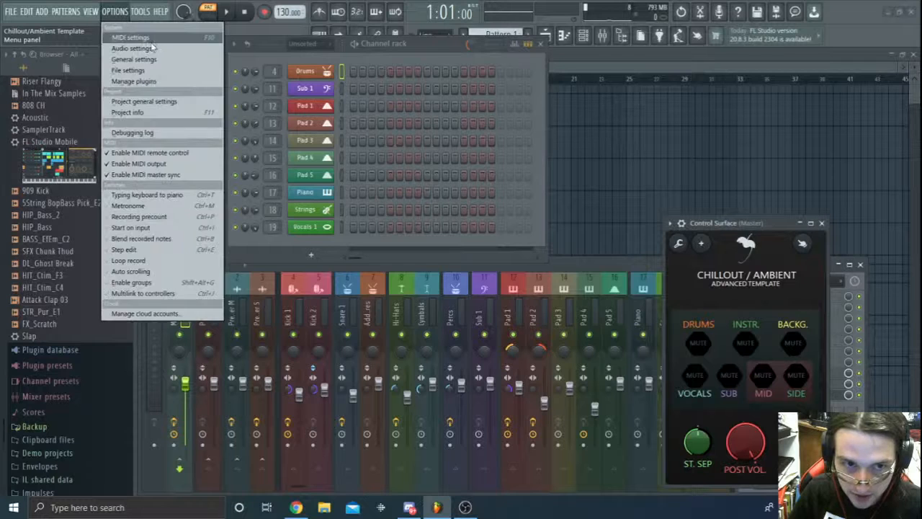
pyautogui.click(151, 36)
pyautogui.click(317, 124)
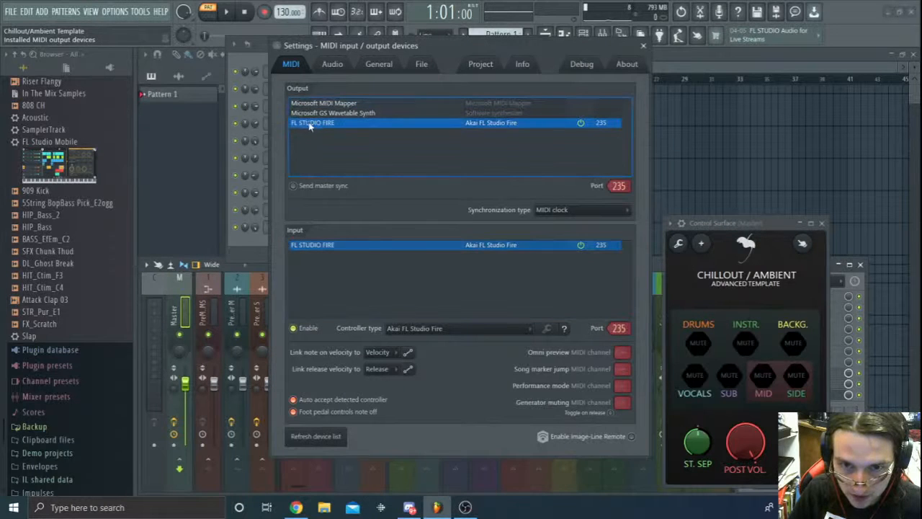
pyautogui.click(643, 46)
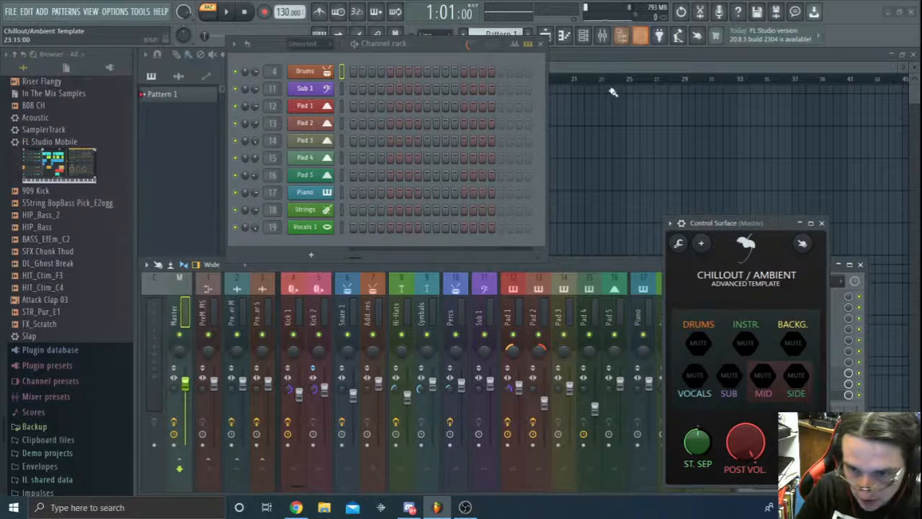
# - Move the Control Surface and channel rack windows apart, and open the Sub 1, Pad 1 to Pad 5, Piano and Strings instruments to audition them
pyautogui.moveTo(771, 229); pyautogui.dragTo(687, 117)
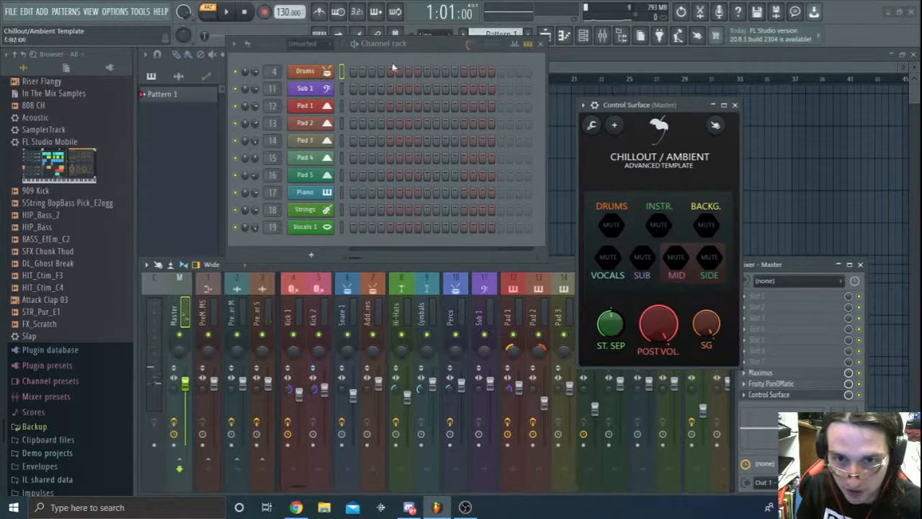
pyautogui.moveTo(405, 43); pyautogui.dragTo(283, 242)
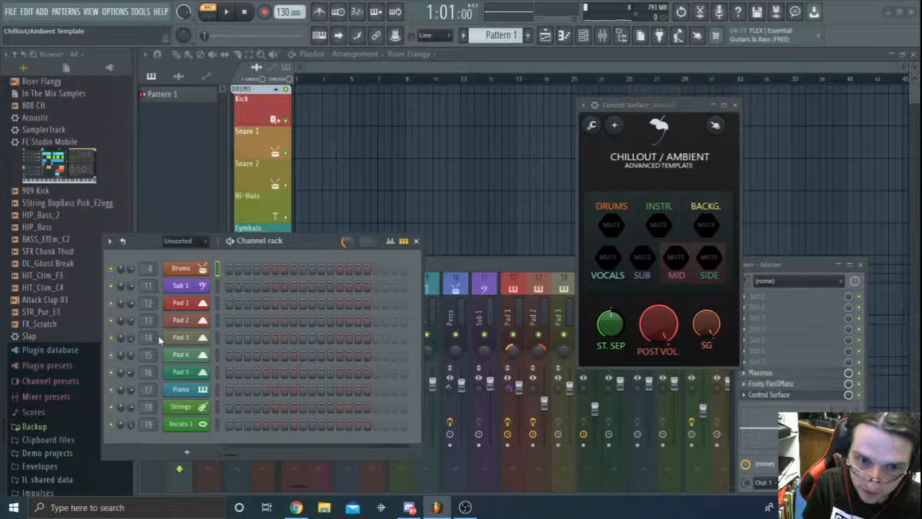
pyautogui.click(179, 287)
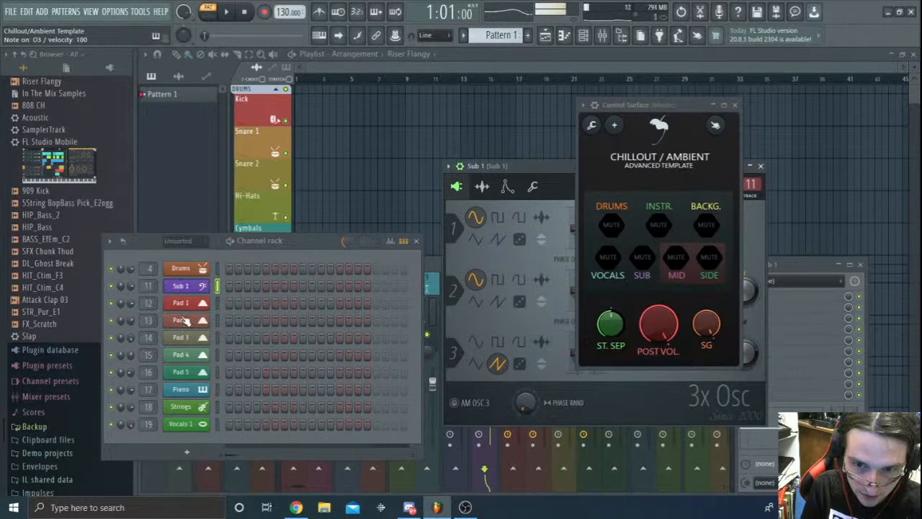
pyautogui.click(191, 302)
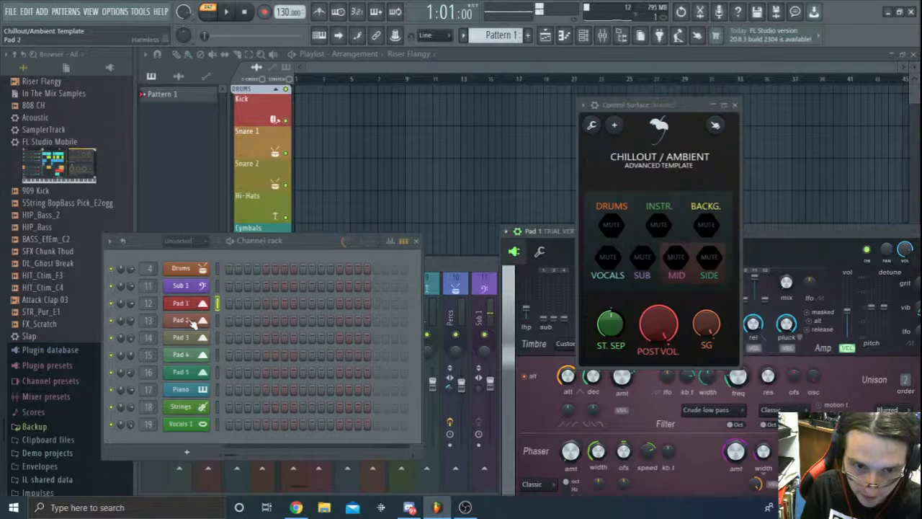
pyautogui.click(191, 322)
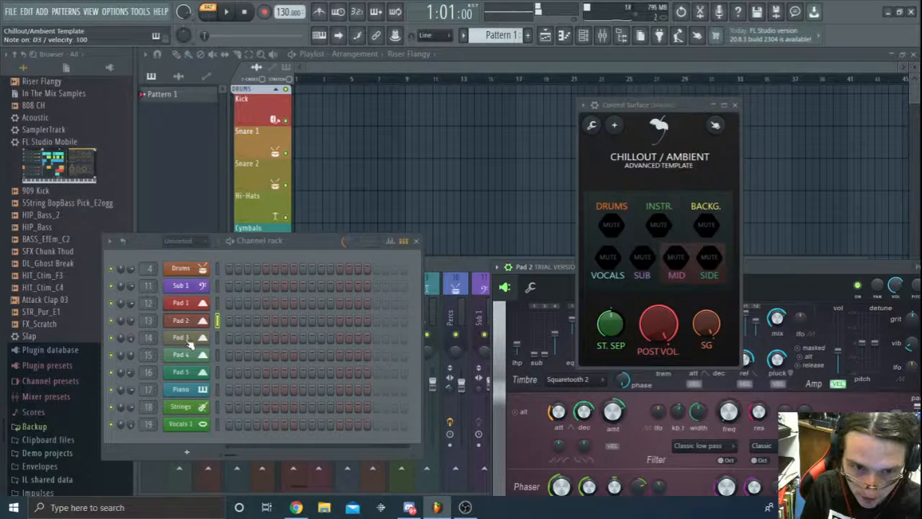
pyautogui.click(189, 340)
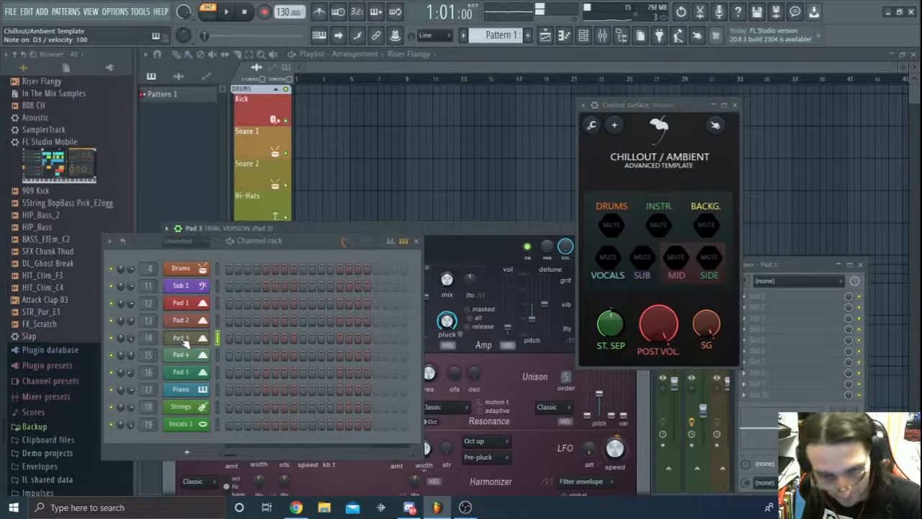
pyautogui.click(183, 355)
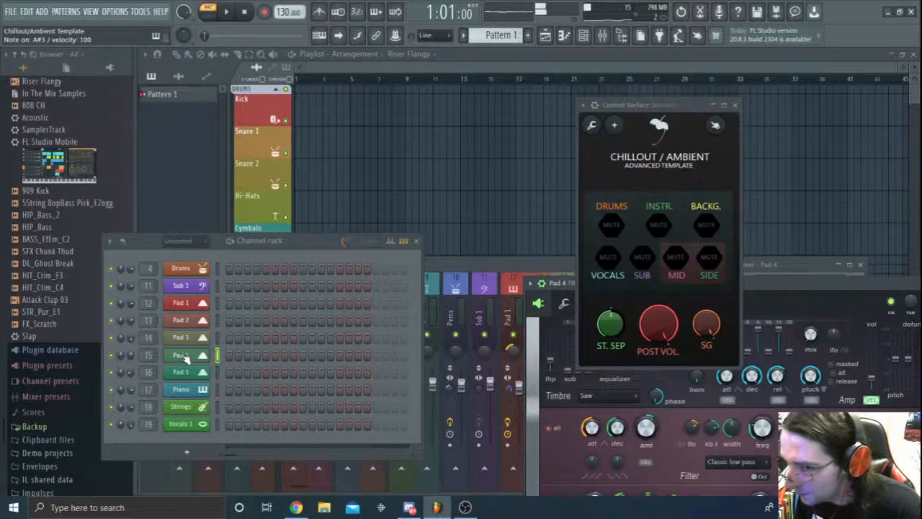
pyautogui.click(189, 372)
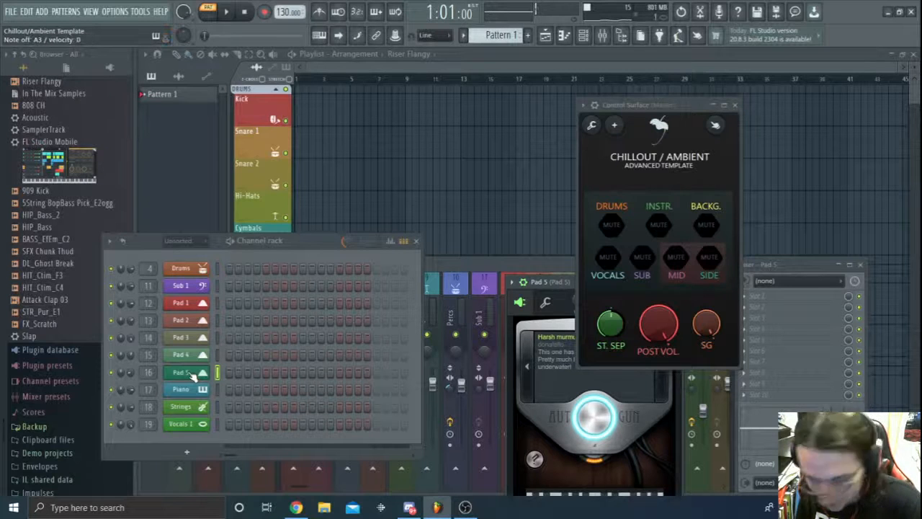
pyautogui.click(194, 390)
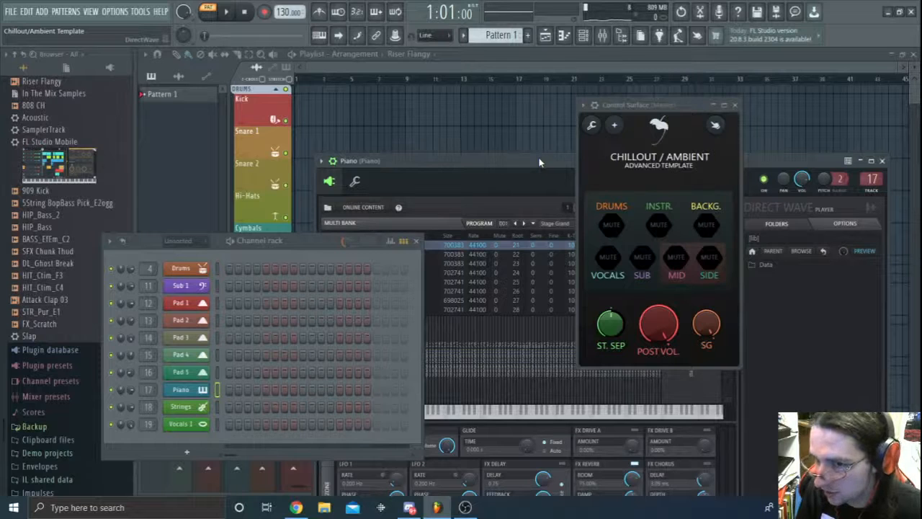
pyautogui.click(187, 408)
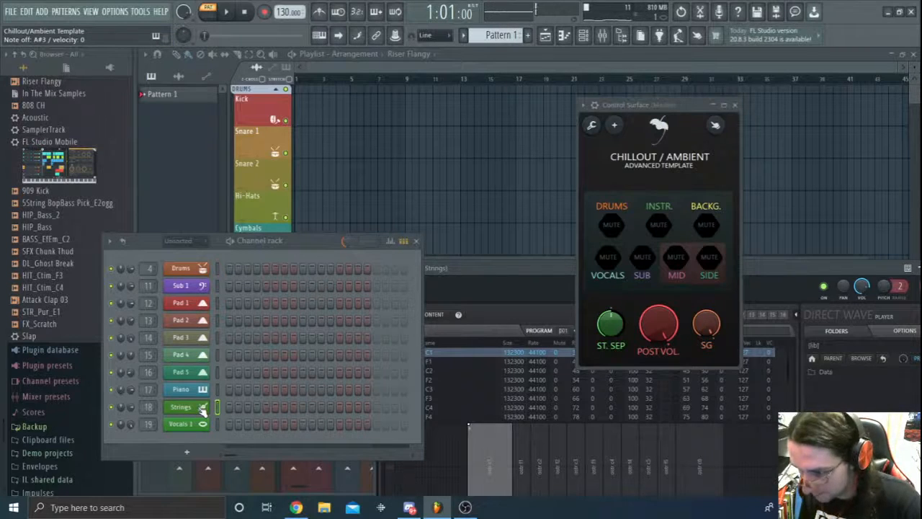
# - Rearrange the channel rack and mixer windows, and open the Drums piano roll beside the channel rack
pyautogui.rightClick(188, 274)
pyautogui.click(264, 254)
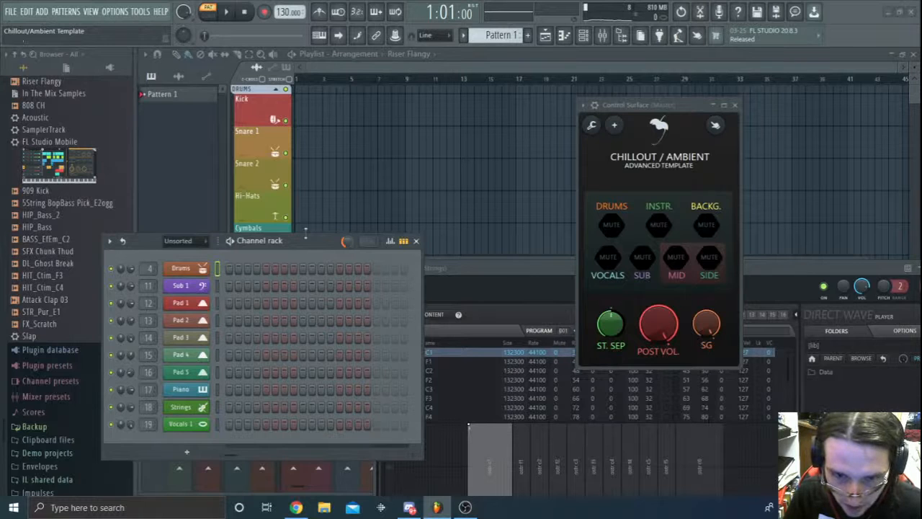
pyautogui.moveTo(310, 242); pyautogui.dragTo(504, 322)
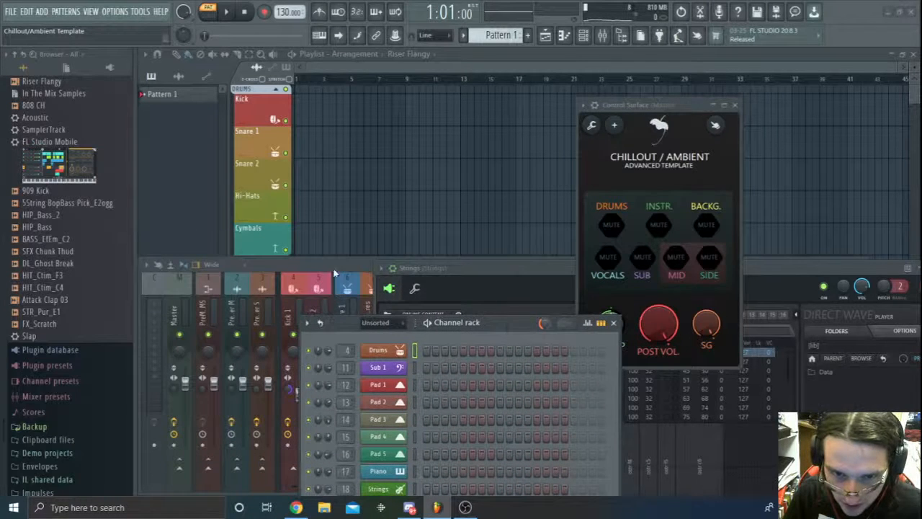
pyautogui.moveTo(334, 273); pyautogui.dragTo(328, 243)
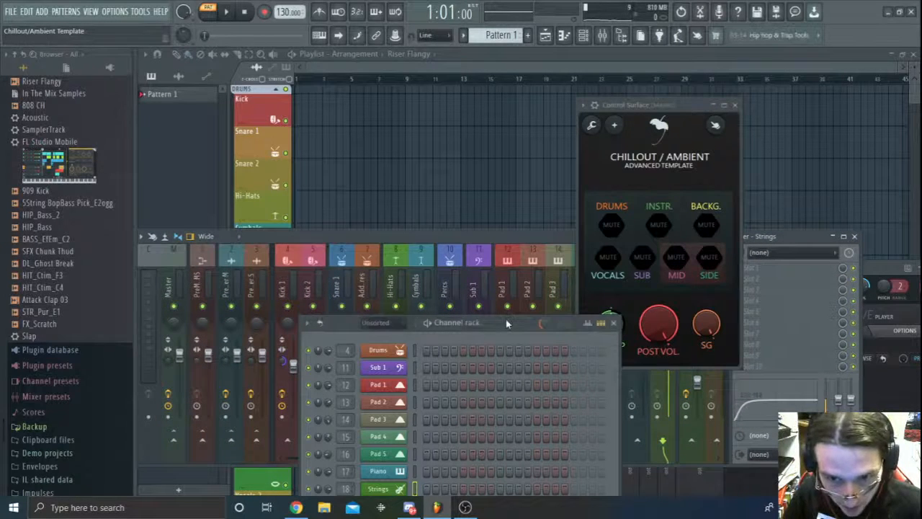
pyautogui.moveTo(505, 319); pyautogui.dragTo(382, 248)
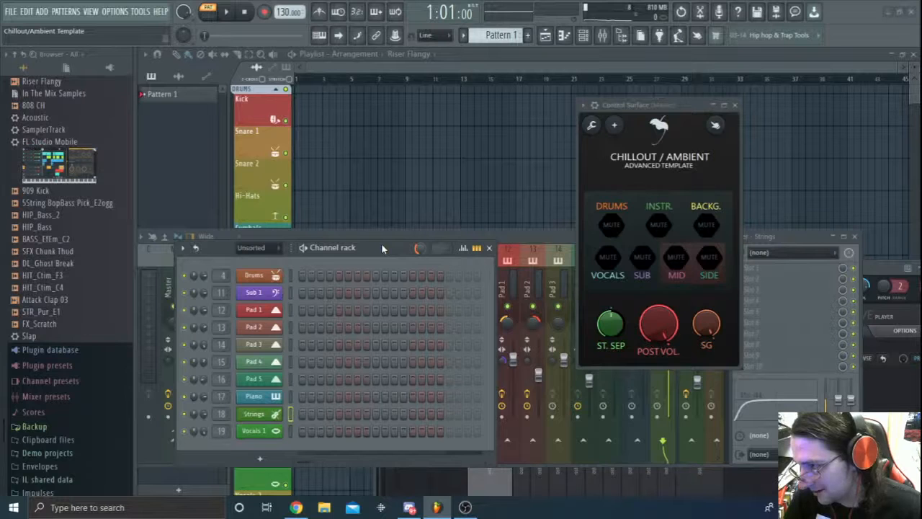
pyautogui.rightClick(271, 278)
pyautogui.click(329, 276)
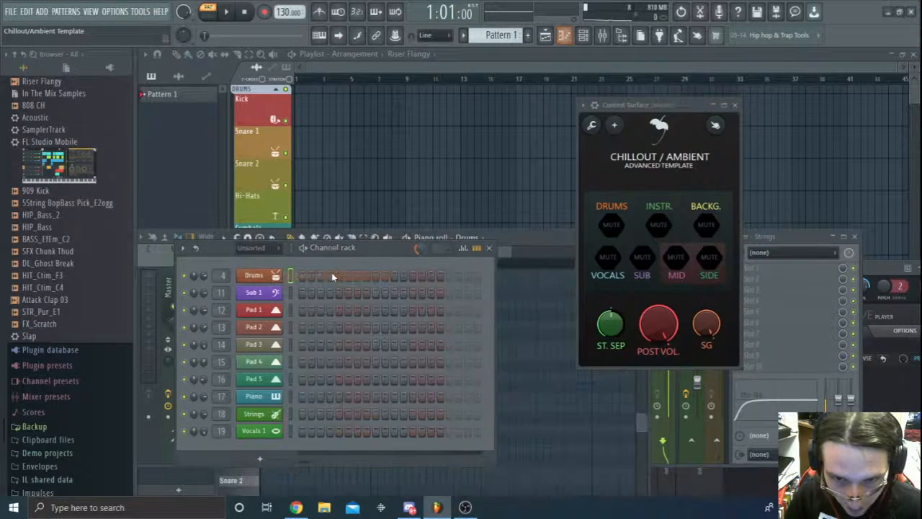
pyautogui.moveTo(521, 243); pyautogui.dragTo(802, 148)
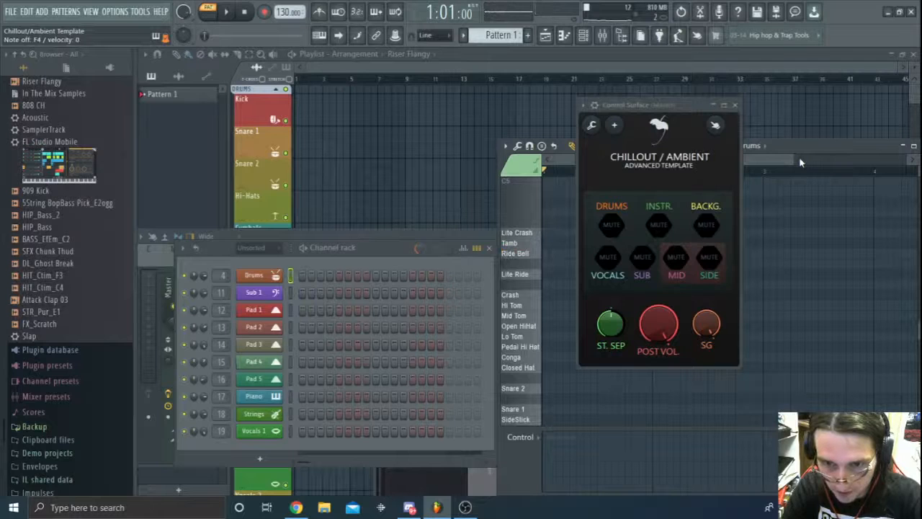
# - Audition Drums notes, look through the drum names in the piano roll, and close it
pyautogui.press('z')
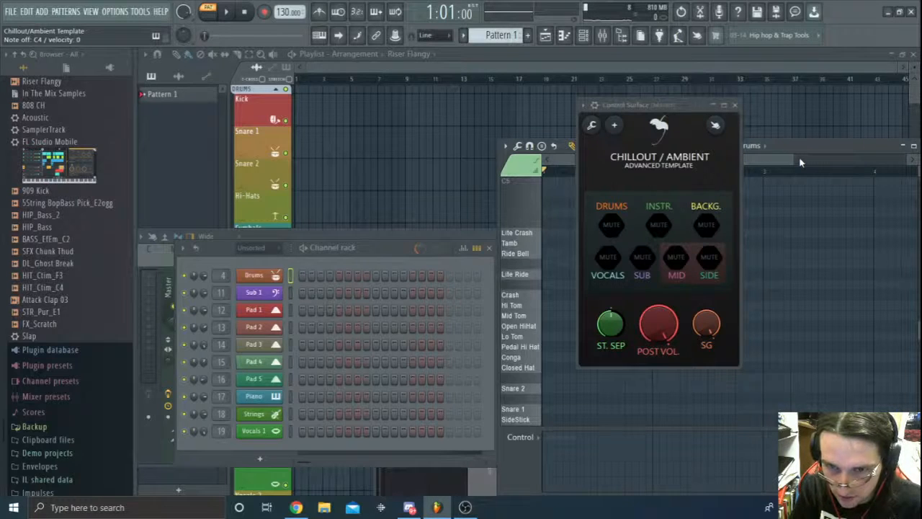
pyautogui.scroll(-7, 537, 339)
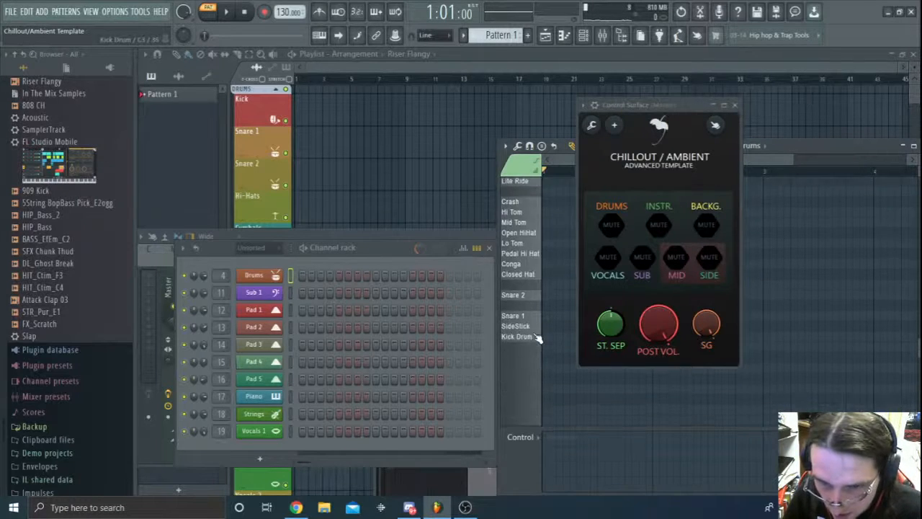
pyautogui.scroll(6, 549, 358)
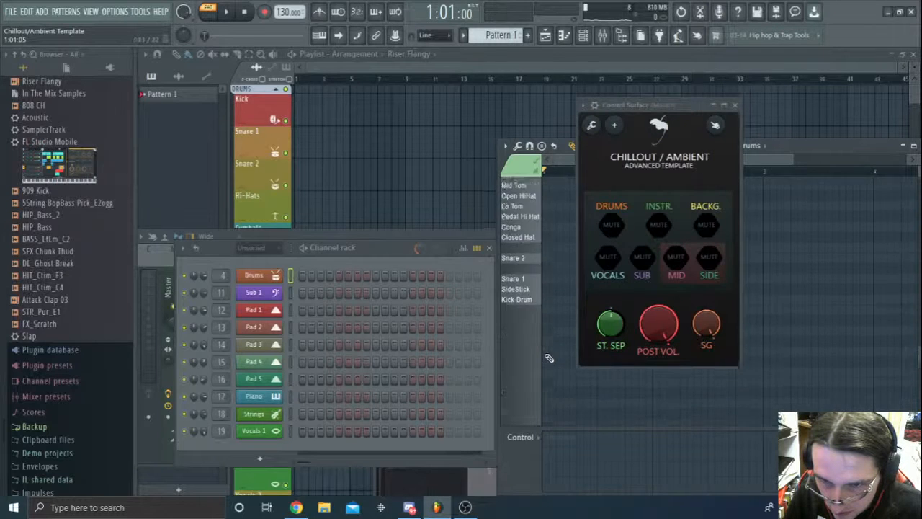
pyautogui.scroll(3, 528, 238)
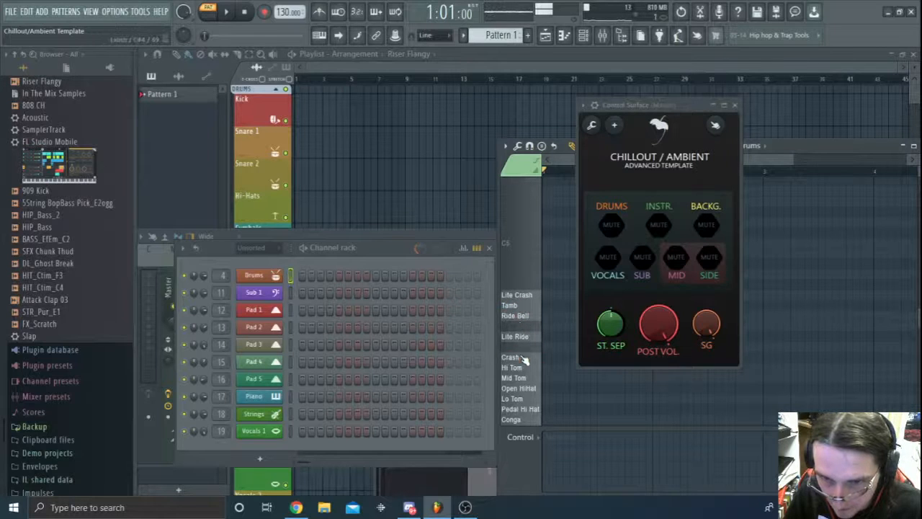
pyautogui.moveTo(881, 149); pyautogui.dragTo(715, 181)
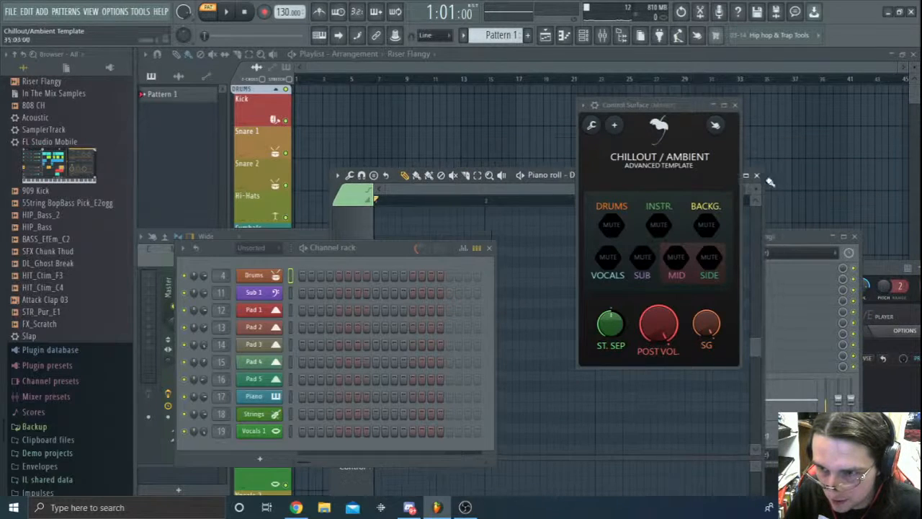
pyautogui.click(761, 178)
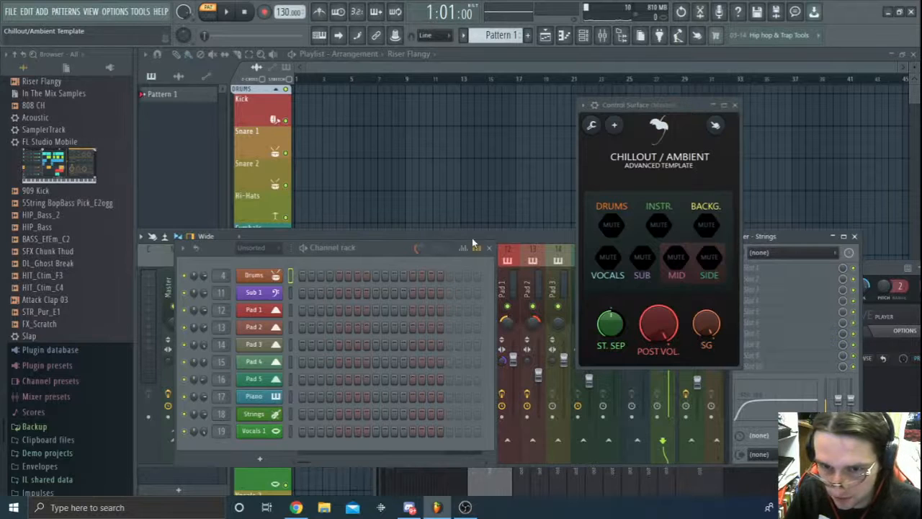
# - Move the channel rack above the mixer faders, and open the Drums FPC plugin next to its channel list
pyautogui.moveTo(381, 252); pyautogui.dragTo(476, 94)
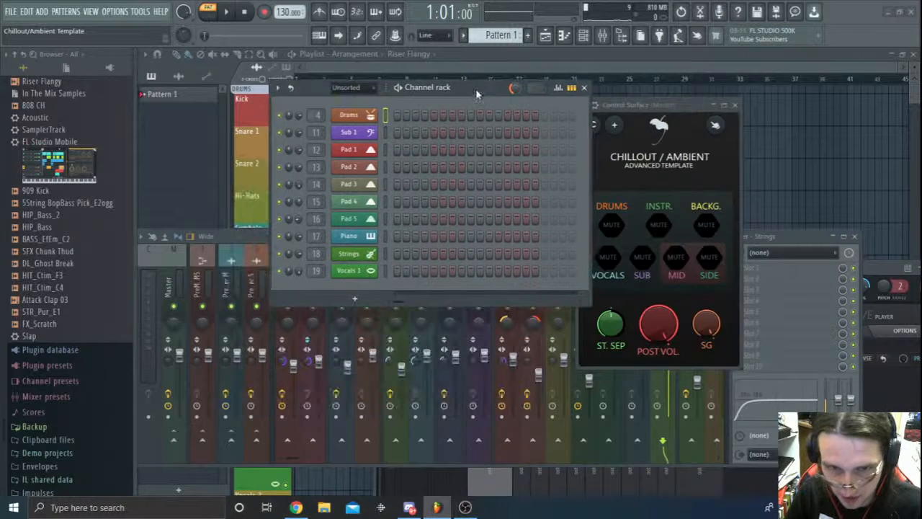
pyautogui.click(346, 116)
pyautogui.moveTo(744, 216); pyautogui.dragTo(729, 147)
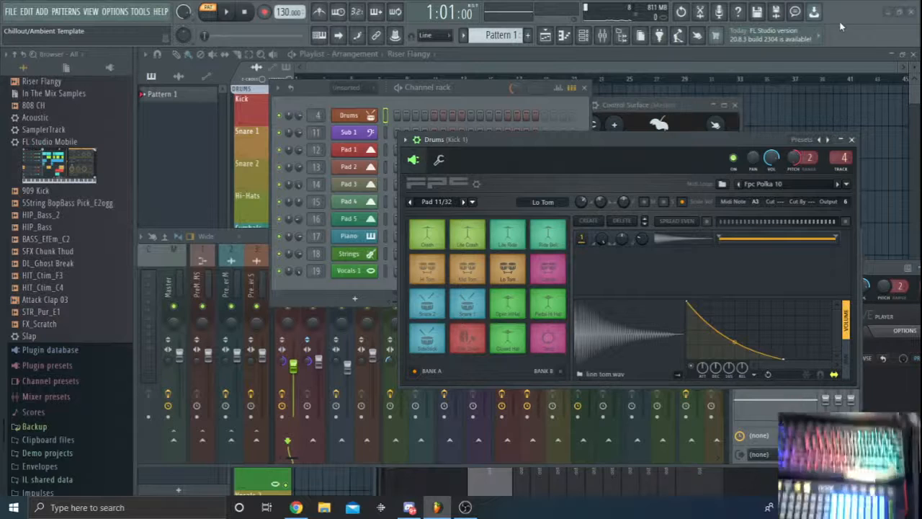
# - Switch to OBS to check the live stream, and return to FL Studio
pyautogui.click(474, 509)
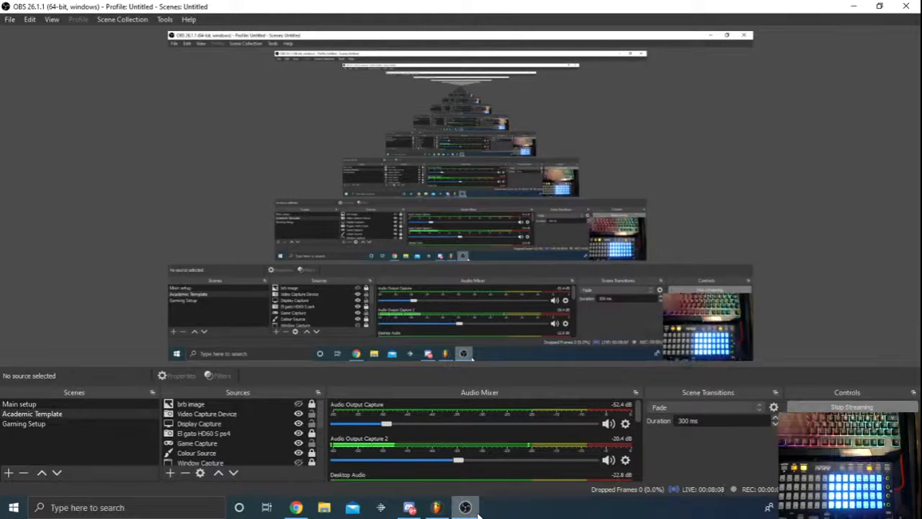
pyautogui.click(438, 509)
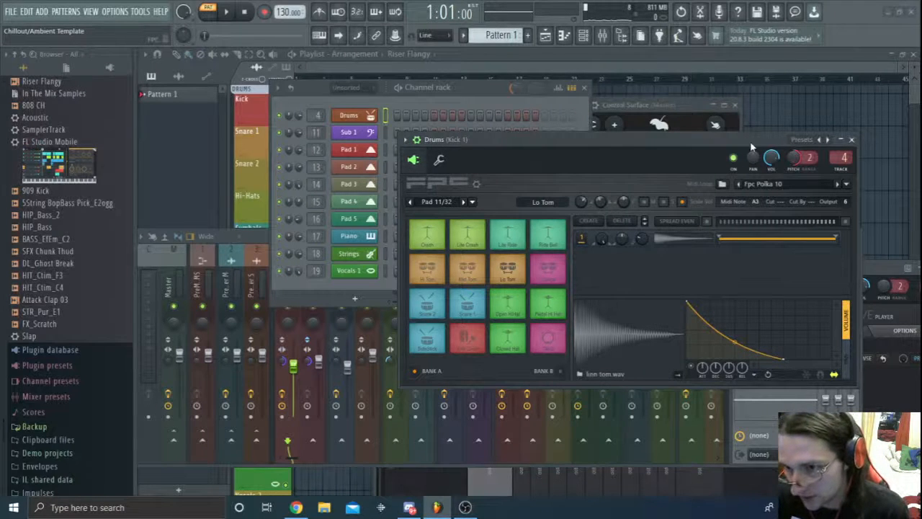
# - Open the piano roll of the Drums channel, and reposition the Drums plugin window to uncover its note grid
pyautogui.moveTo(752, 140); pyautogui.dragTo(793, 250)
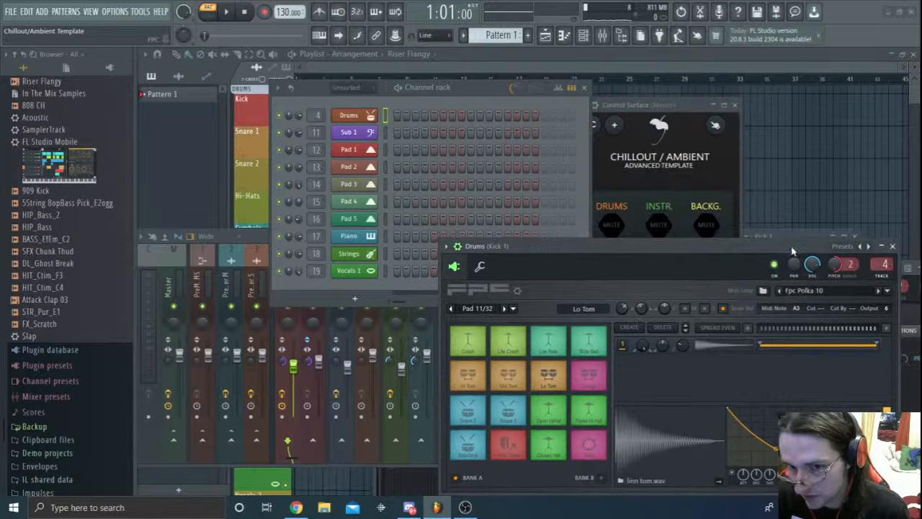
pyautogui.rightClick(364, 116)
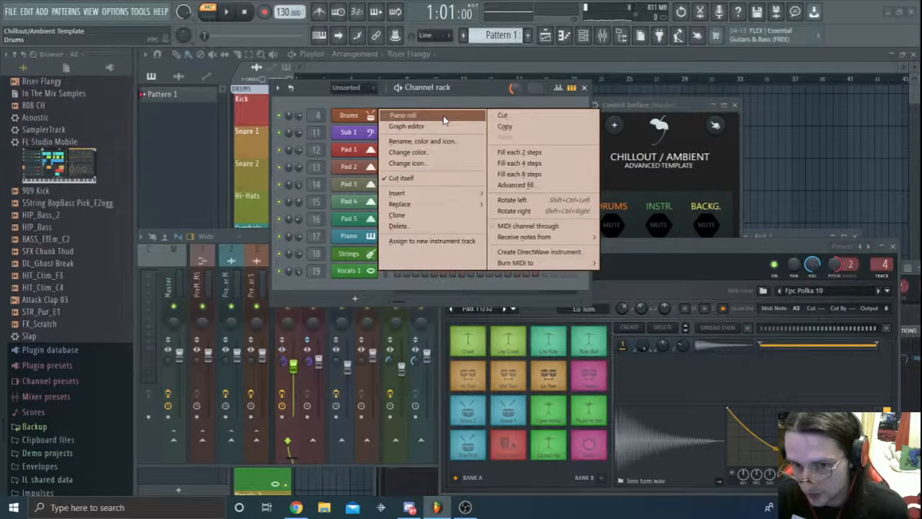
pyautogui.click(445, 120)
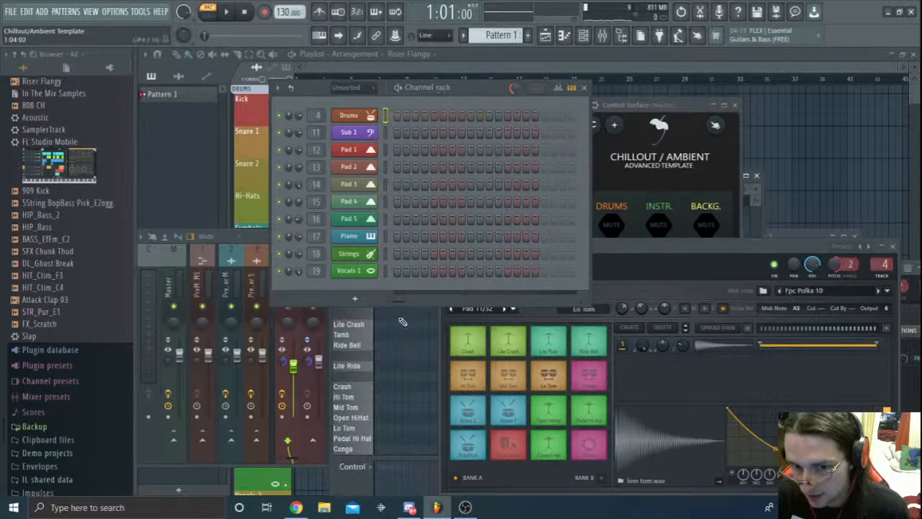
pyautogui.moveTo(675, 244); pyautogui.dragTo(676, 118)
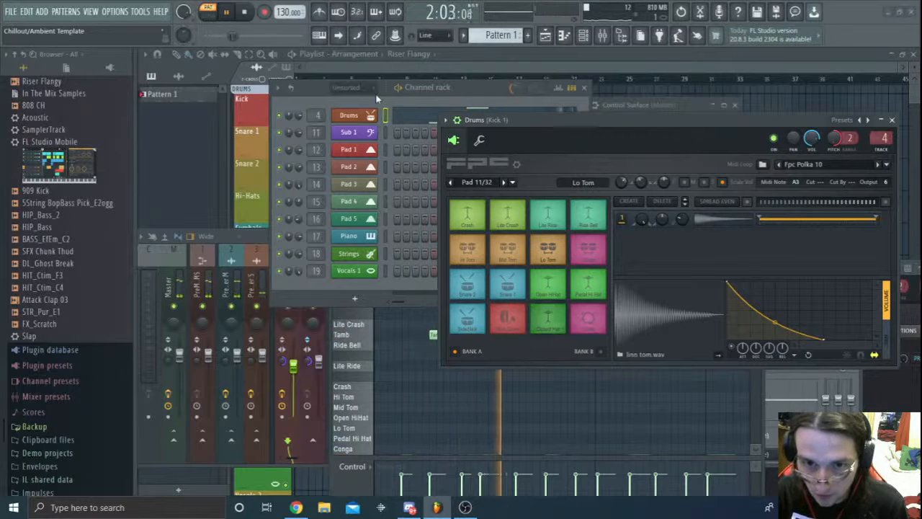
# - Arrange the Drums piano roll, channel rack, Drums plugin and mixer windows so each stays accessible, and close the Control Surface
pyautogui.moveTo(463, 88); pyautogui.dragTo(260, 290)
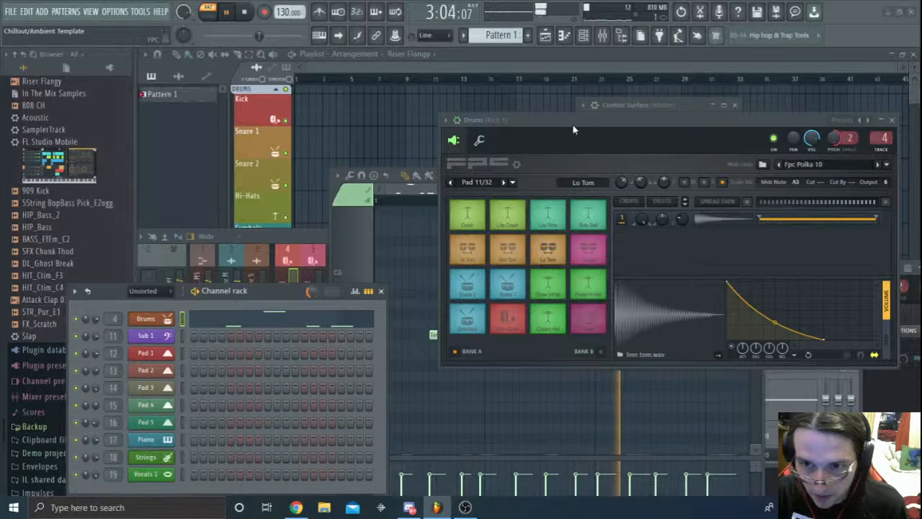
pyautogui.moveTo(575, 130); pyautogui.dragTo(645, 301)
pyautogui.moveTo(558, 175); pyautogui.dragTo(377, 47)
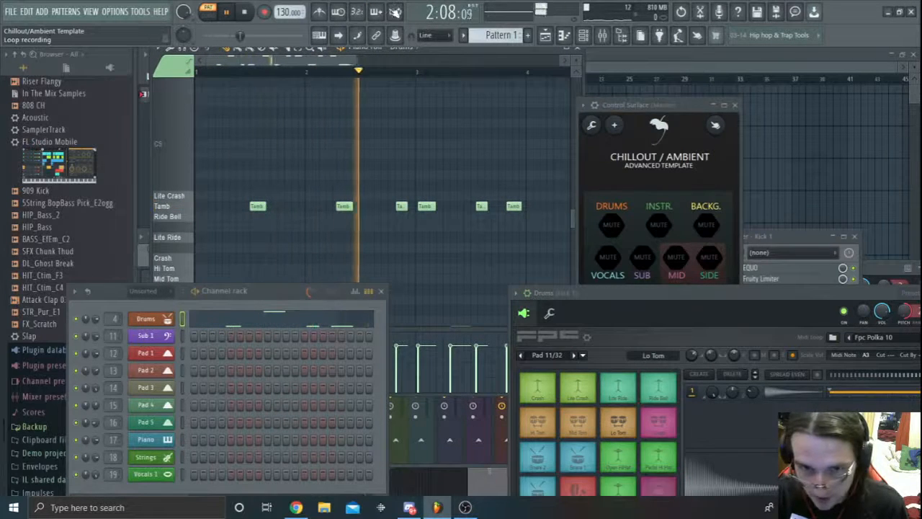
pyautogui.click(736, 105)
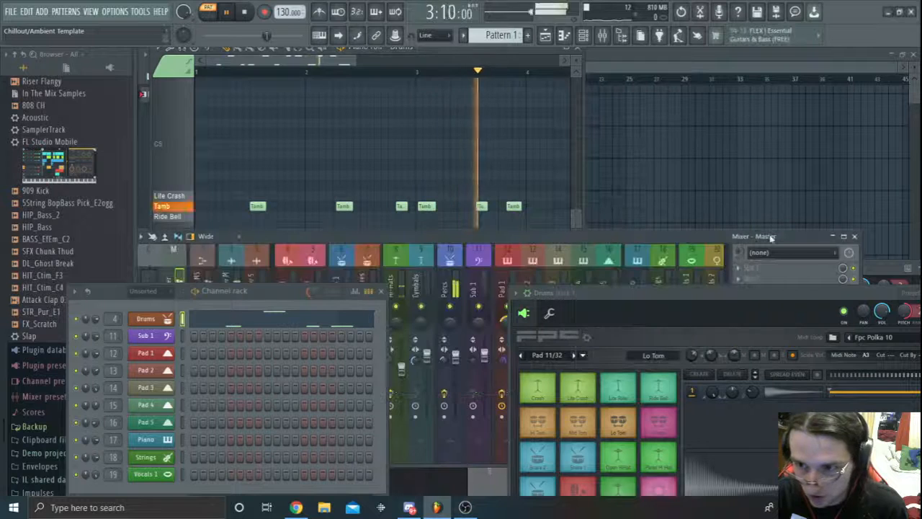
pyautogui.moveTo(697, 238); pyautogui.dragTo(683, 453)
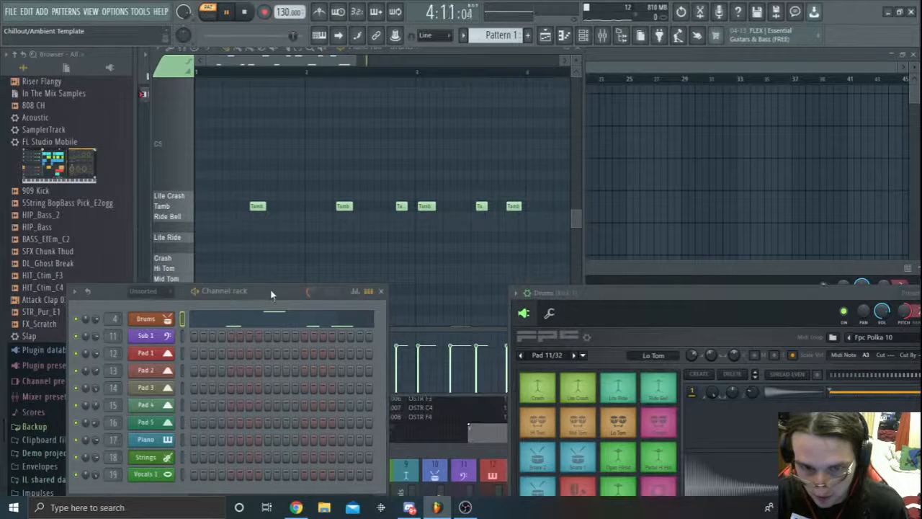
pyautogui.moveTo(274, 292); pyautogui.dragTo(816, 67)
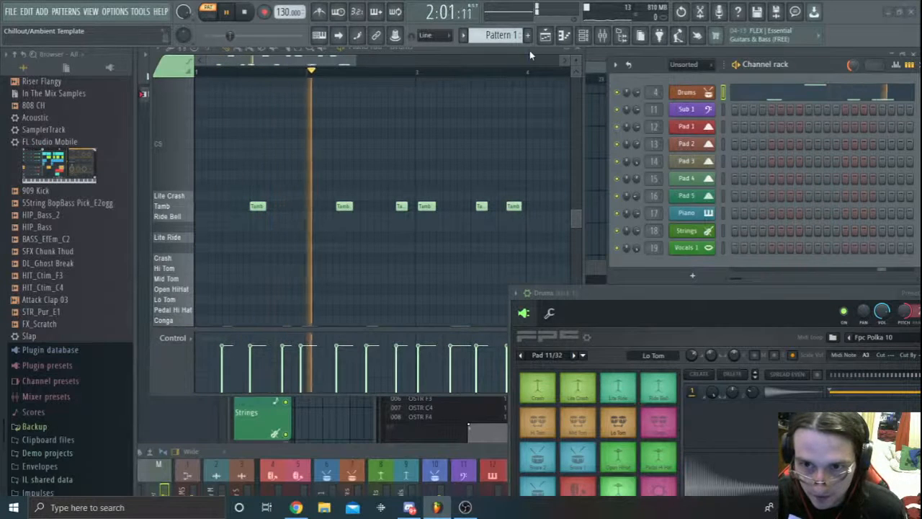
# - Move the Drums piano roll clear of the toolbar and close it to uncover the playlist
pyautogui.moveTo(531, 52); pyautogui.dragTo(496, 131)
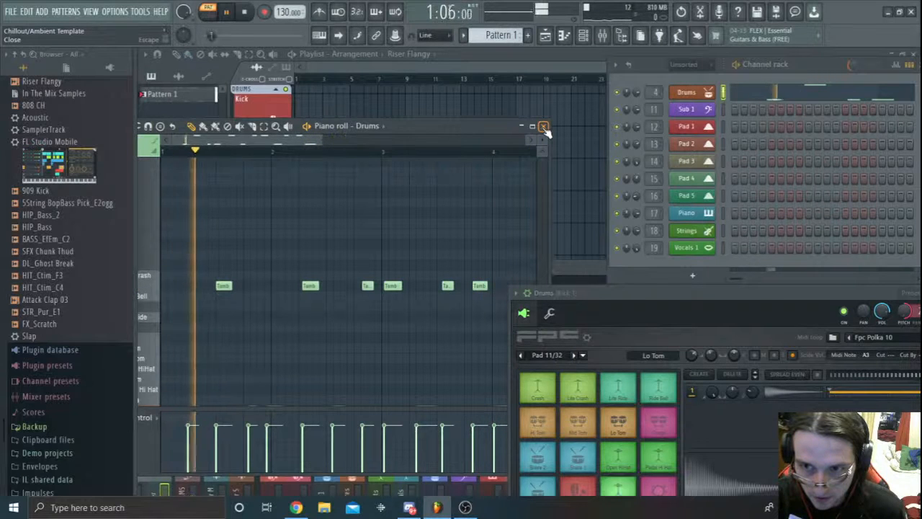
pyautogui.click(544, 128)
pyautogui.rightClick(195, 103)
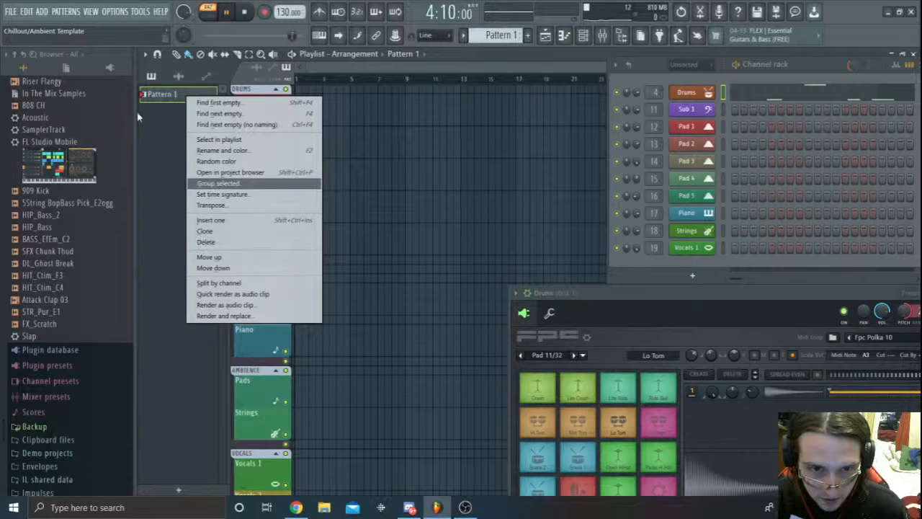
pyautogui.click(527, 35)
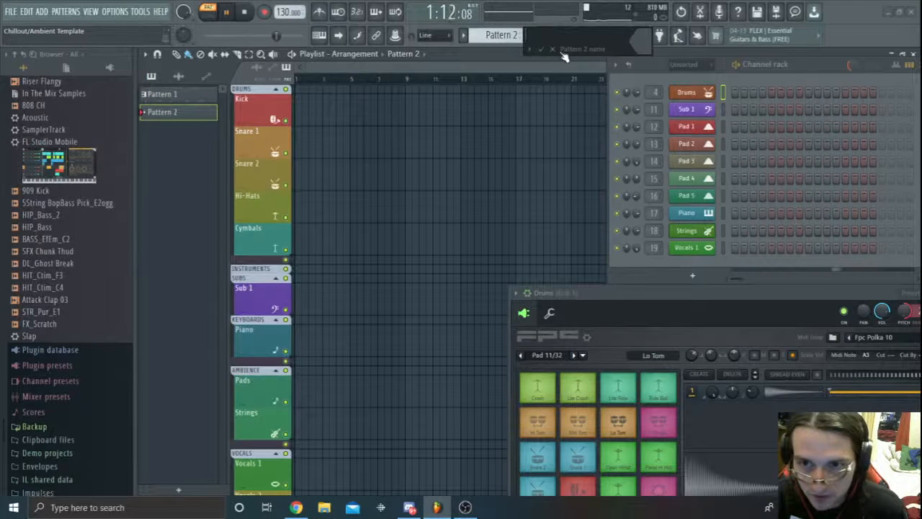
pyautogui.press('Escape')
pyautogui.rightClick(173, 97)
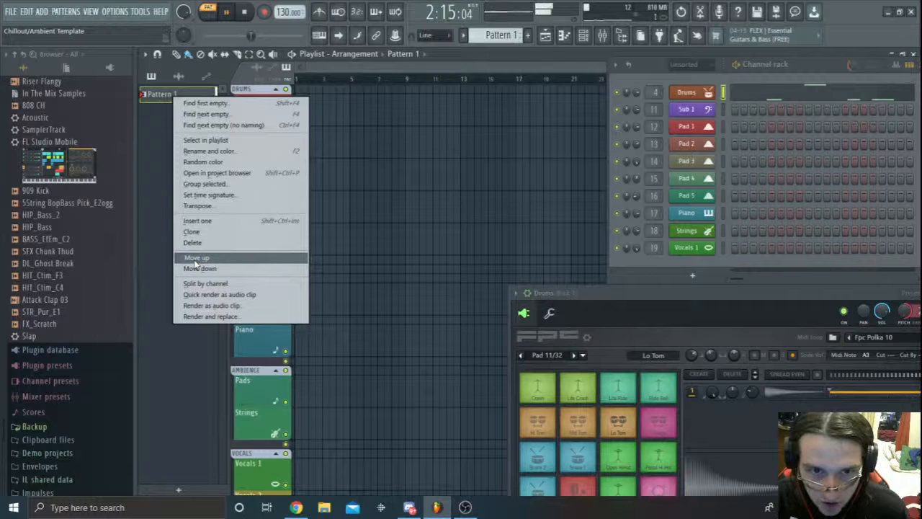
pyautogui.click(151, 246)
pyautogui.doubleClick(167, 99)
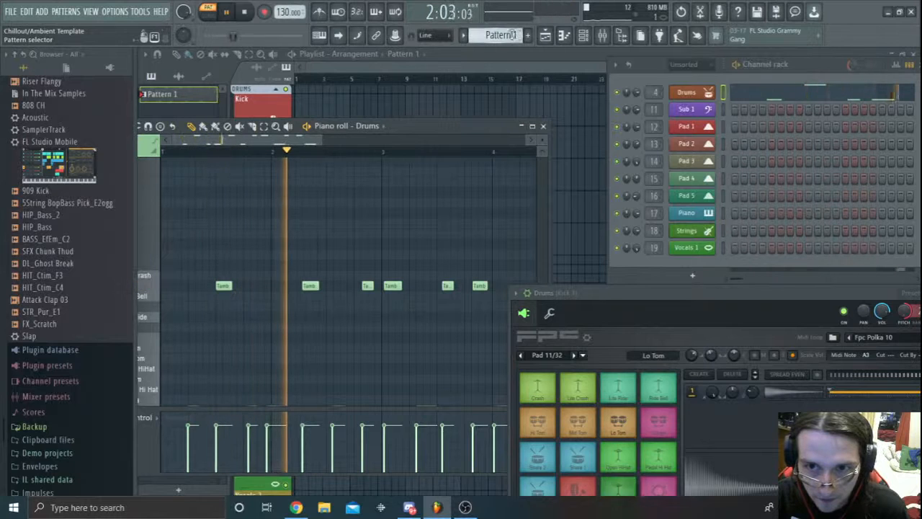
pyautogui.click(464, 36)
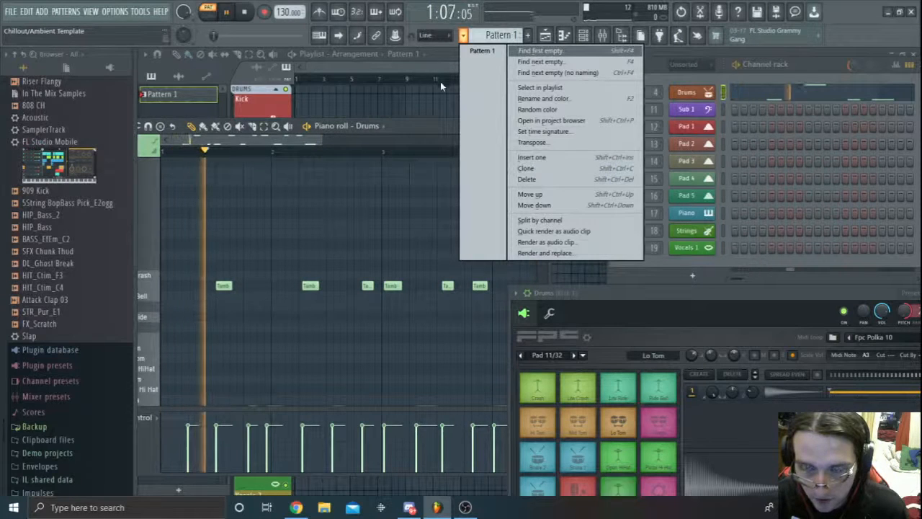
pyautogui.click(455, 55)
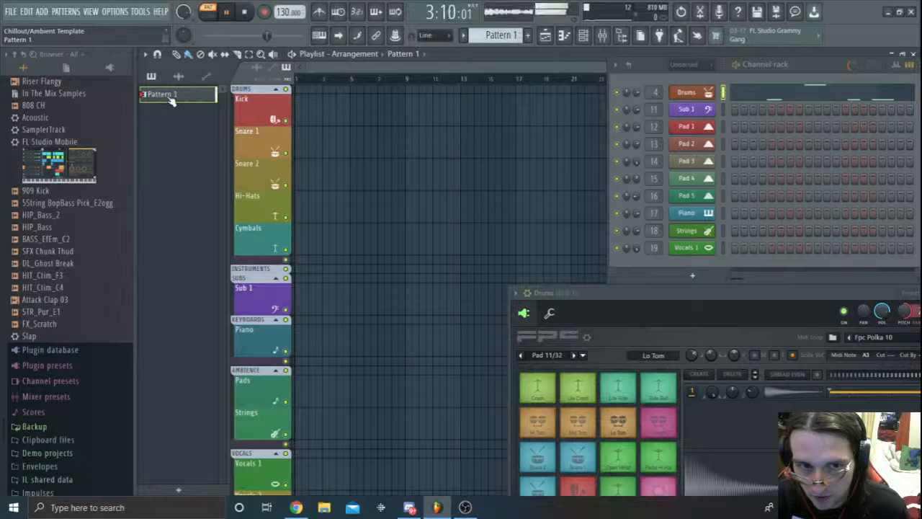
# - Place a Pattern 1 clip at bar 1 of the Kick track in the playlist
pyautogui.moveTo(170, 95); pyautogui.dragTo(305, 120)
pyautogui.rightClick(328, 106)
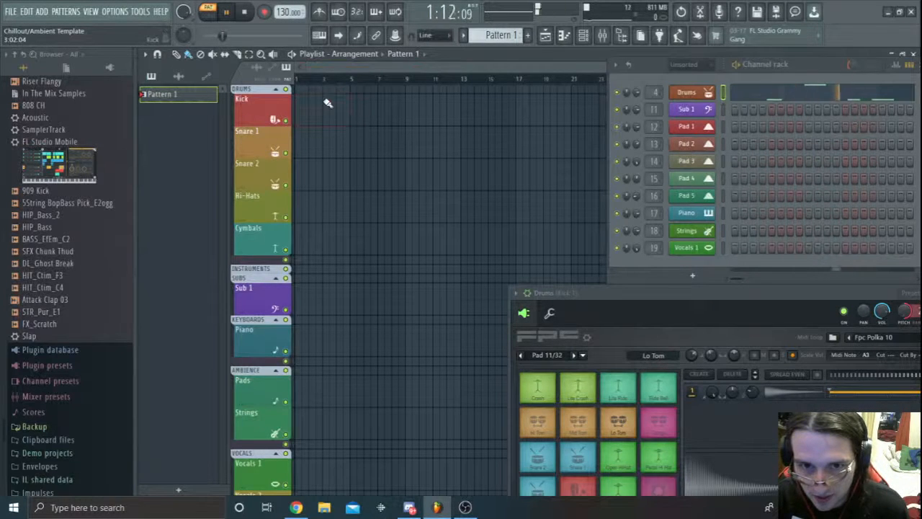
pyautogui.click(306, 108)
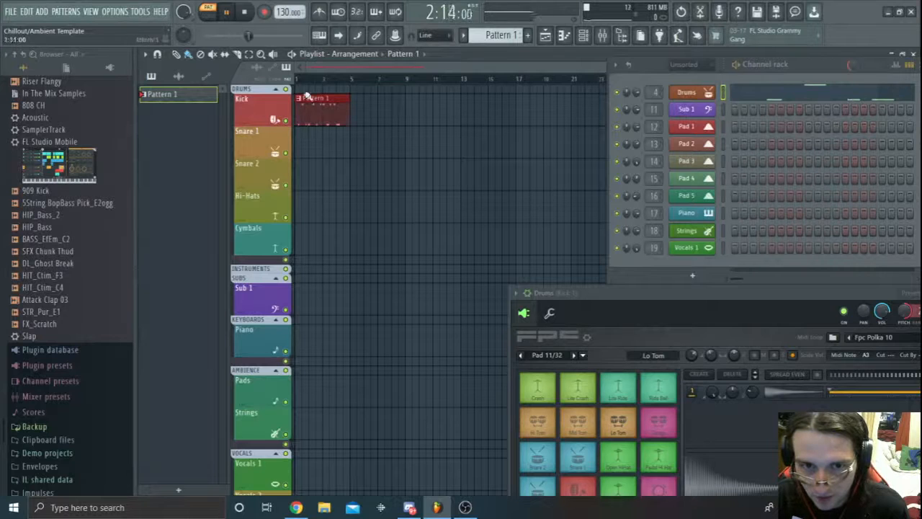
pyautogui.rightClick(319, 101)
pyautogui.click(304, 107)
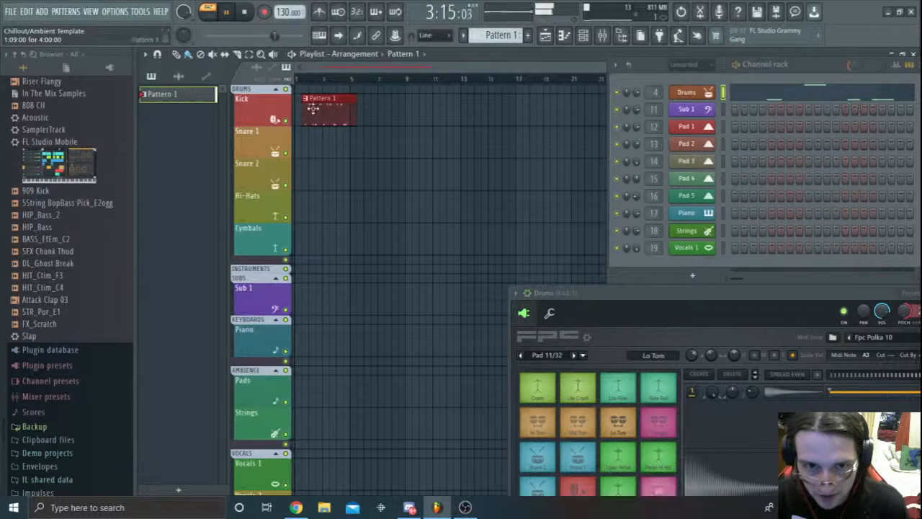
# - Repeat the Pattern 1 clip back to back on the Kick track at bars 5, 9, 13 and 17, and stop playback
pyautogui.click(360, 118)
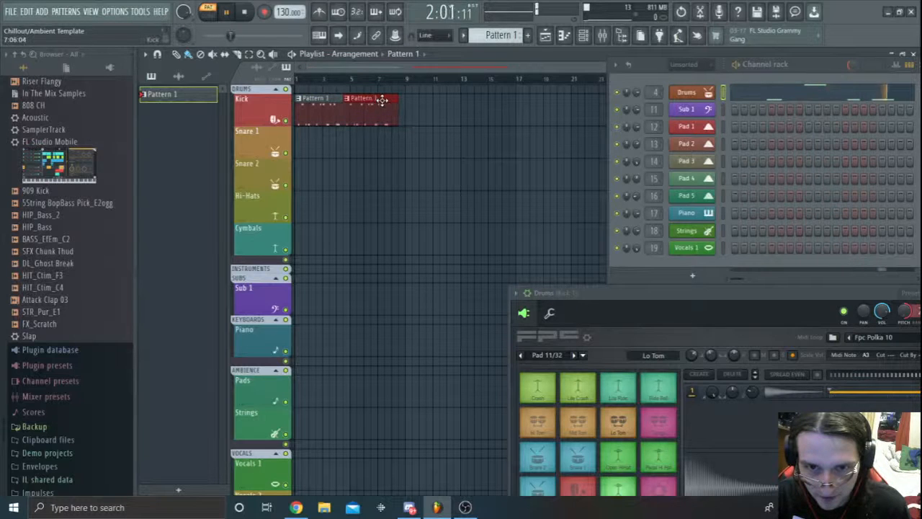
pyautogui.moveTo(382, 101); pyautogui.dragTo(390, 101)
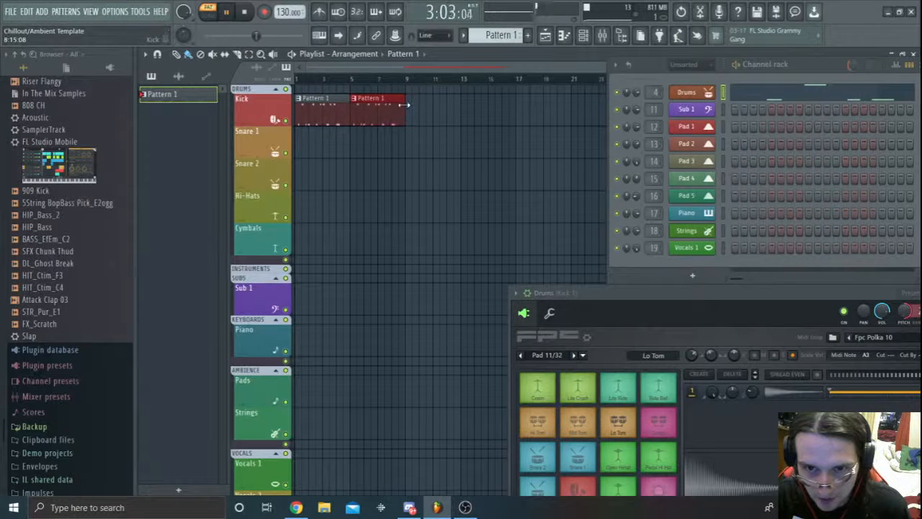
pyautogui.click(407, 105)
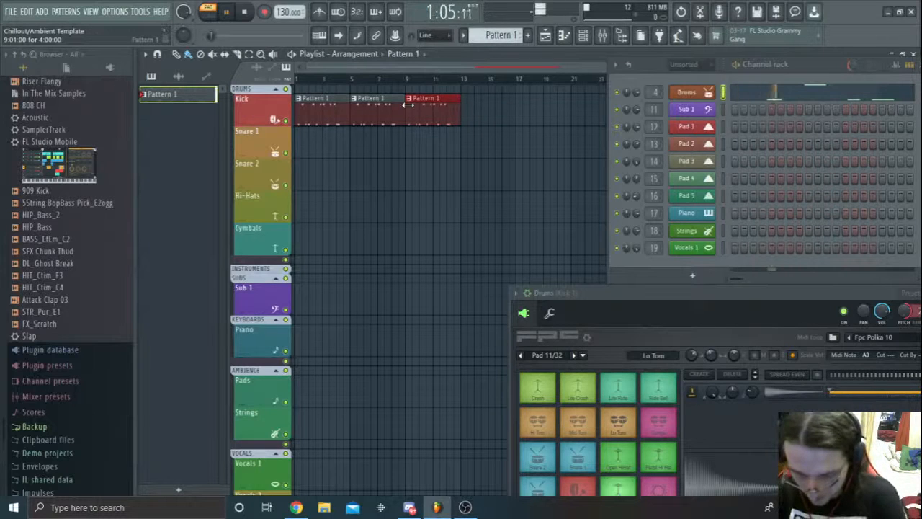
pyautogui.press('space')
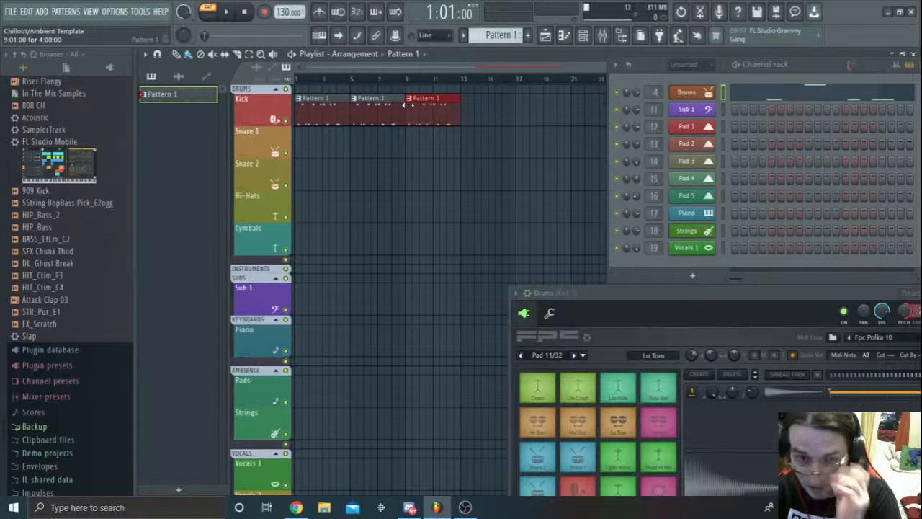
pyautogui.click(467, 118)
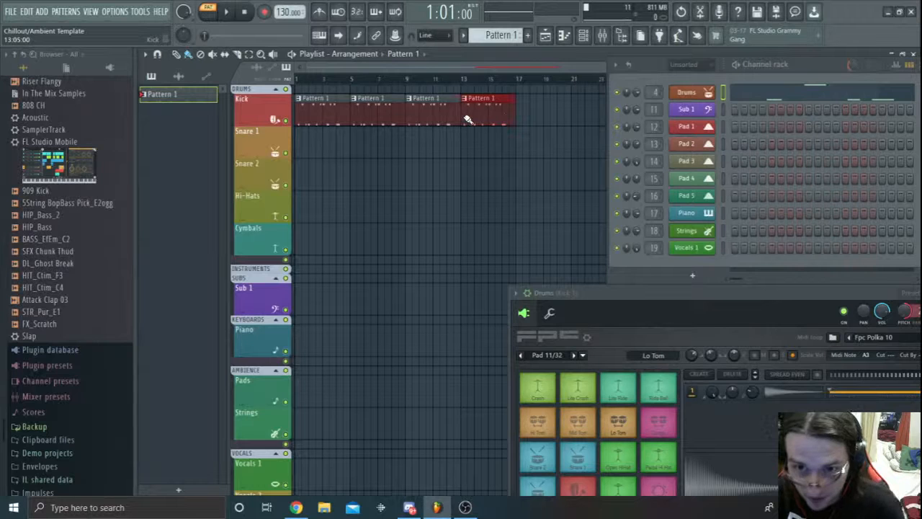
pyautogui.click(523, 119)
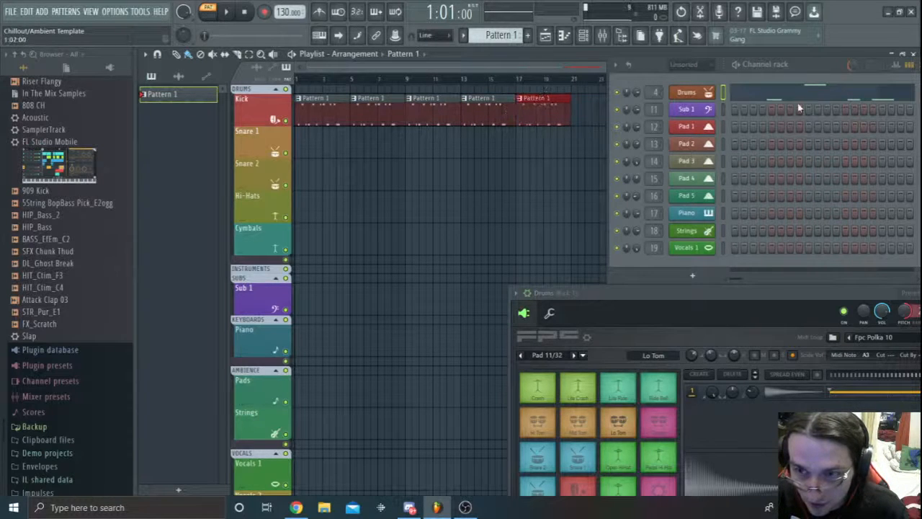
# - Open the Sub 1 instrument, and move the channel rack over the middle of the playlist
pyautogui.moveTo(796, 65); pyautogui.dragTo(357, 118)
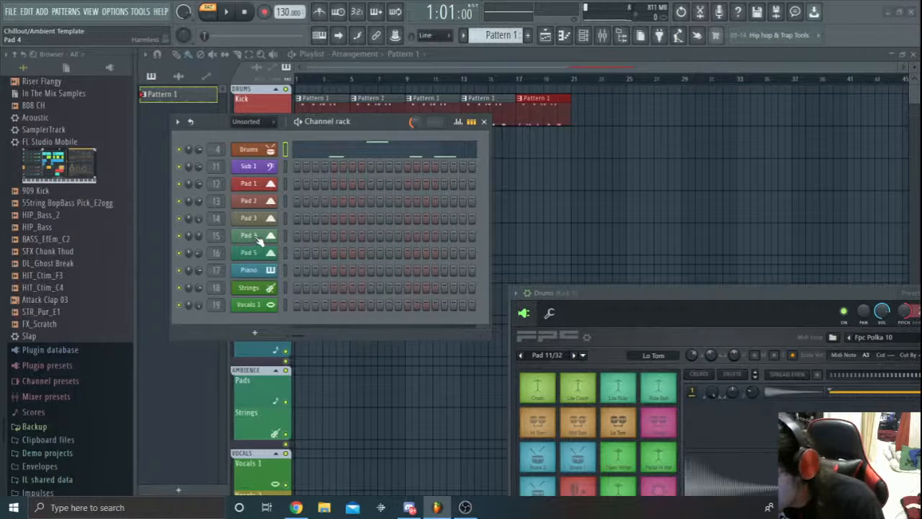
pyautogui.click(260, 168)
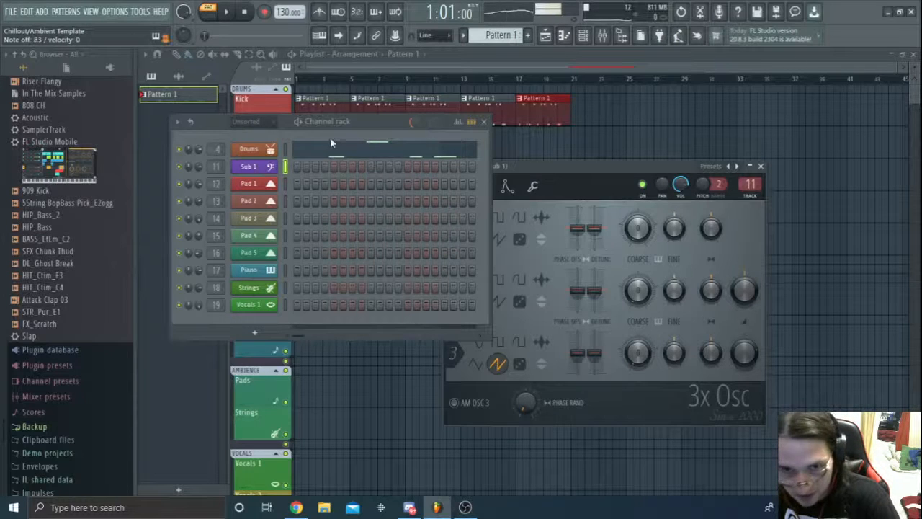
pyautogui.moveTo(366, 124); pyautogui.dragTo(592, 178)
# - Add an FL Keys channel to the channel rack and route it to mixer track 1
pyautogui.click(479, 390)
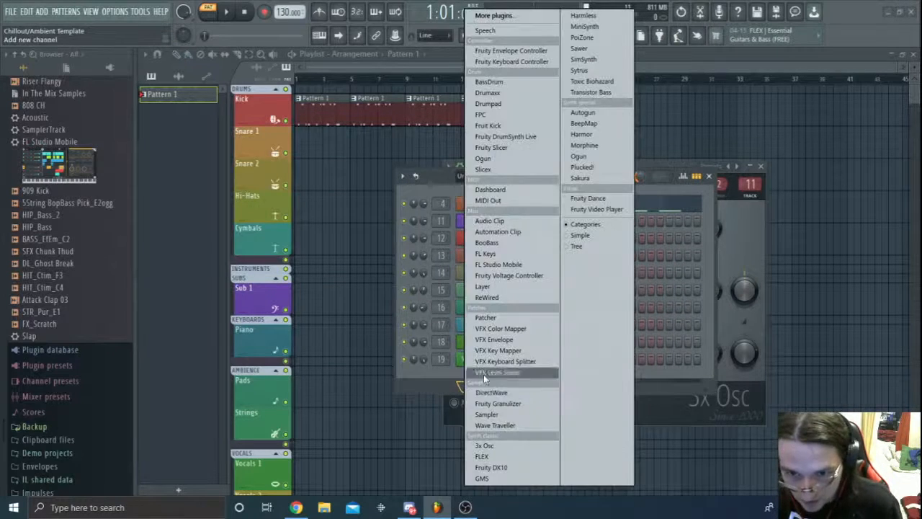
pyautogui.click(496, 255)
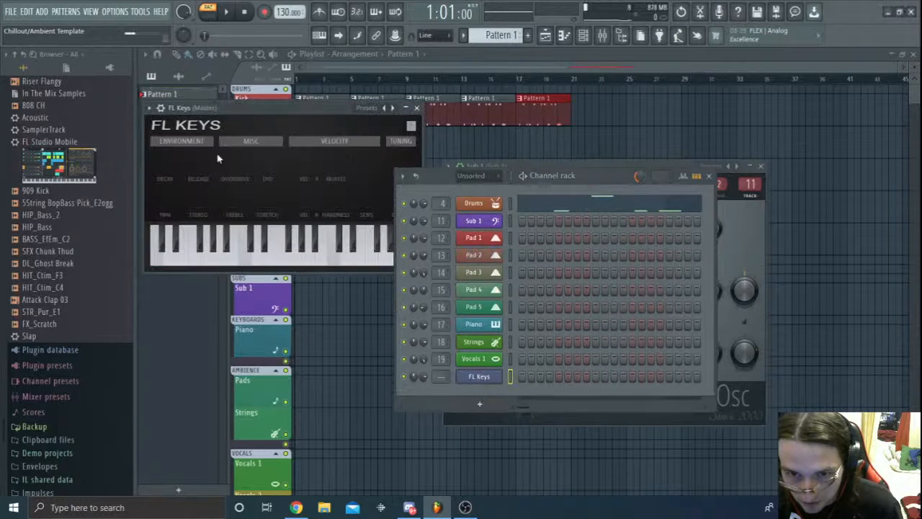
pyautogui.click(487, 377)
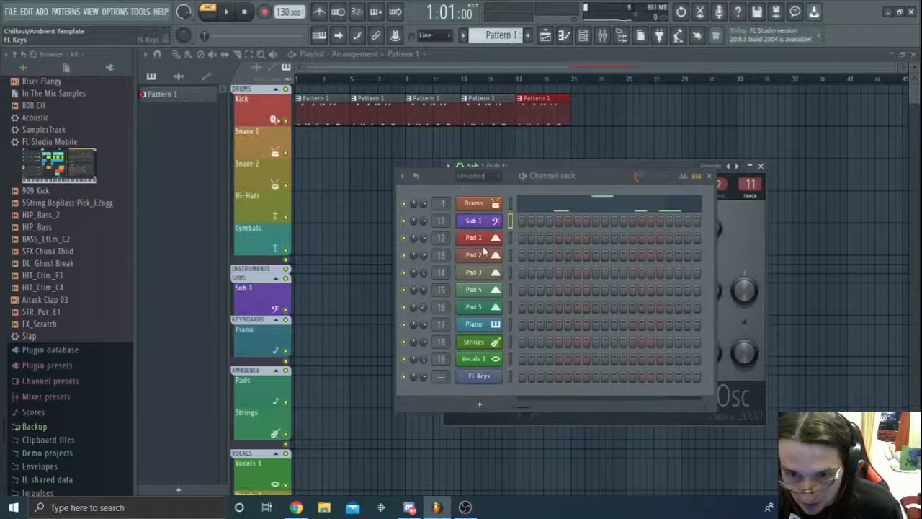
pyautogui.click(479, 376)
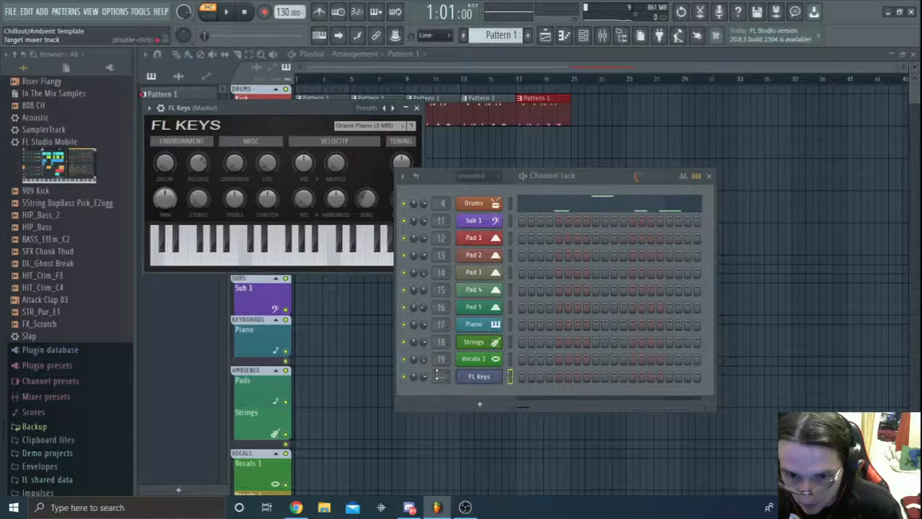
pyautogui.moveTo(440, 377); pyautogui.dragTo(440, 370)
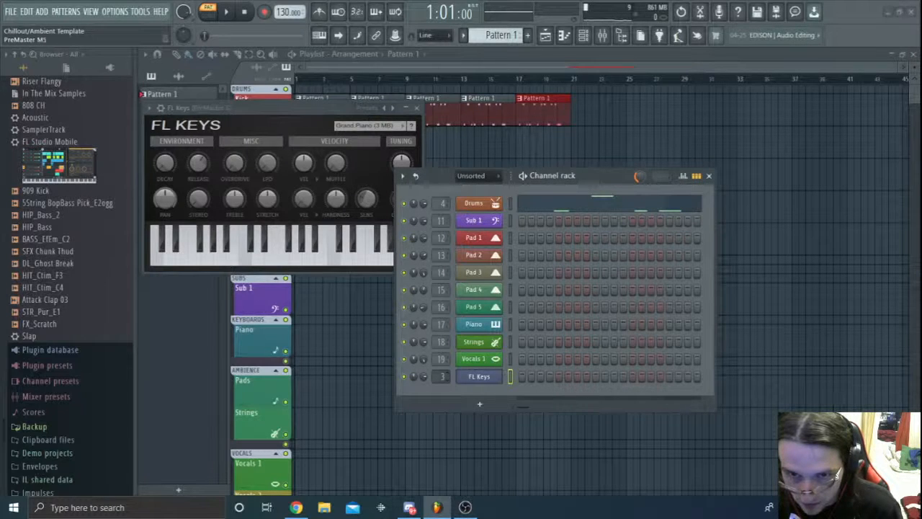
# - Arrange the FL Keys window directly above the channel rack, clear of the playlist track headers
pyautogui.moveTo(312, 112); pyautogui.dragTo(287, 96)
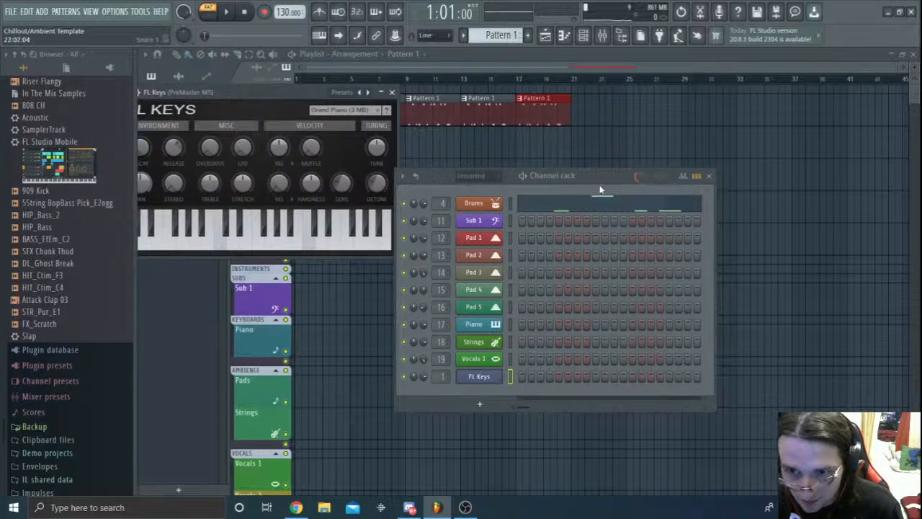
pyautogui.moveTo(600, 190); pyautogui.dragTo(691, 215)
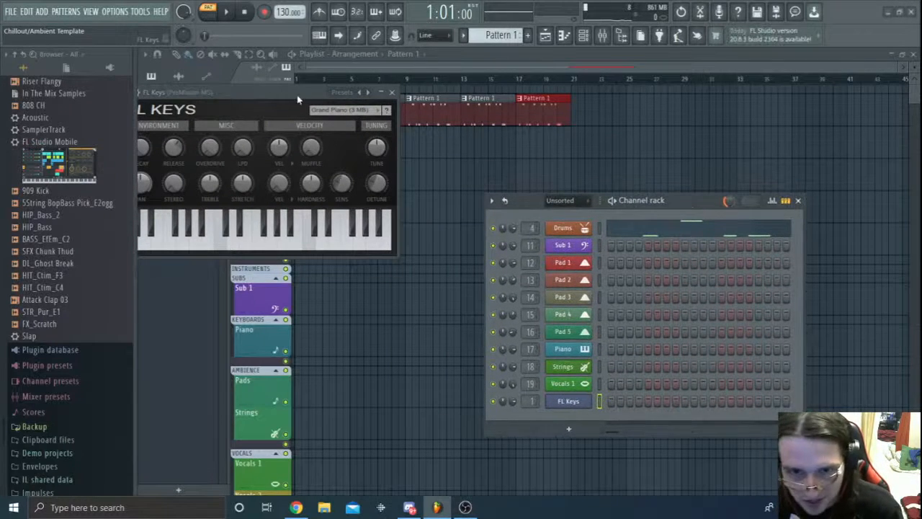
pyautogui.moveTo(298, 100); pyautogui.dragTo(703, 115)
pyautogui.moveTo(688, 203); pyautogui.dragTo(688, 269)
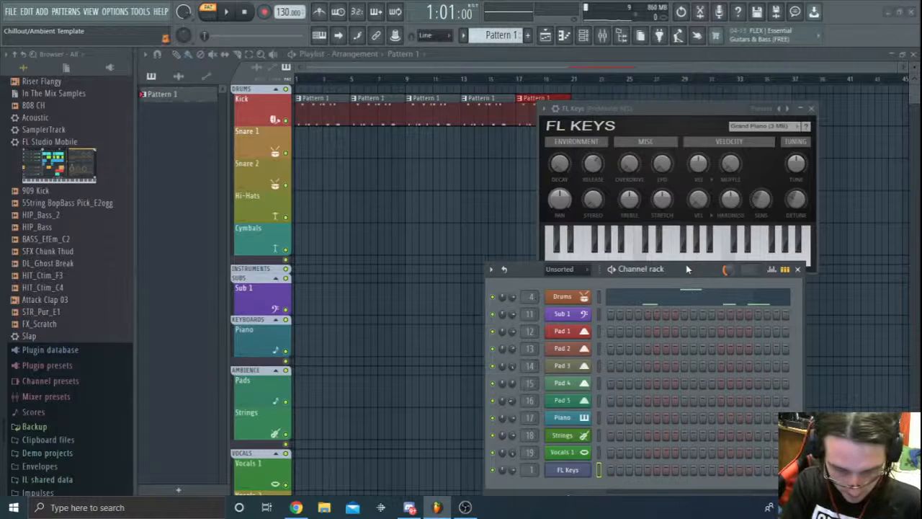
# - Audition the FL Keys grand piano by playing C, E and G phrases up and down in the fourth and fifth octaves
pyautogui.press('z')
pyautogui.press('c')
pyautogui.press('b')
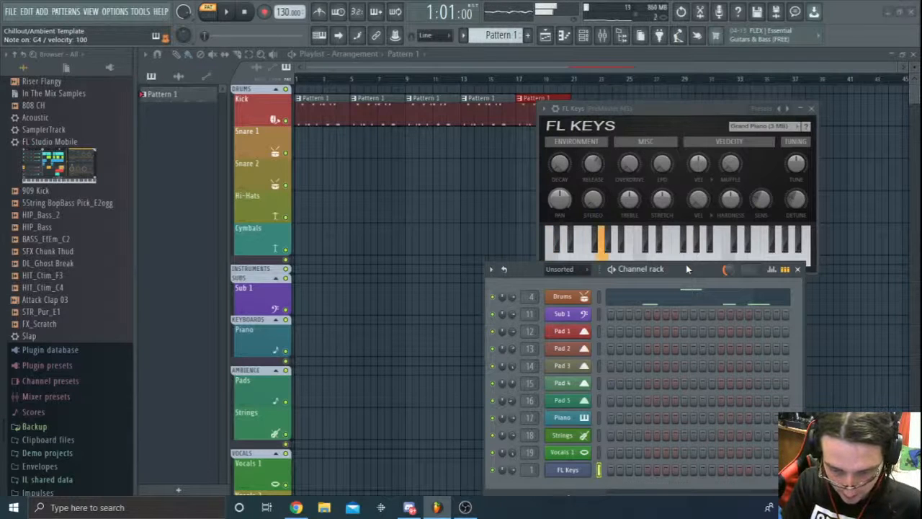
pyautogui.press('b')
pyautogui.press('v')
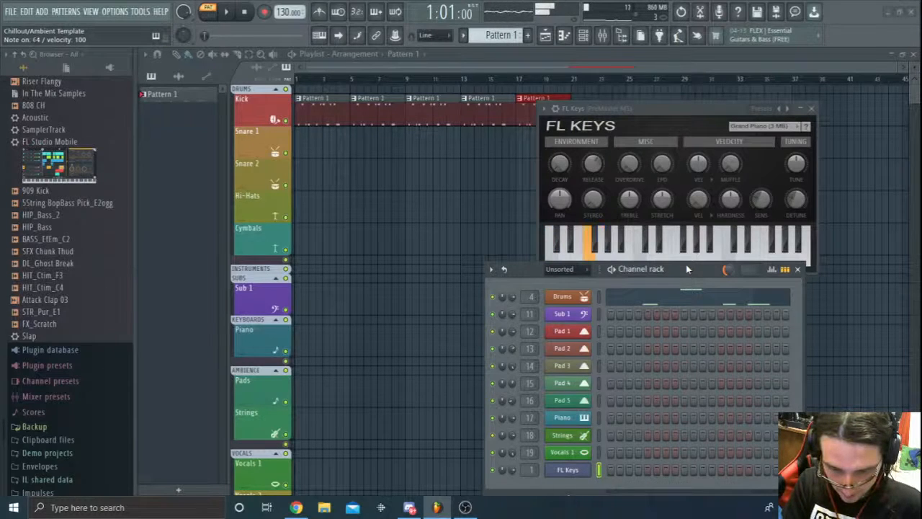
pyautogui.press('c')
pyautogui.press('x')
pyautogui.press('z')
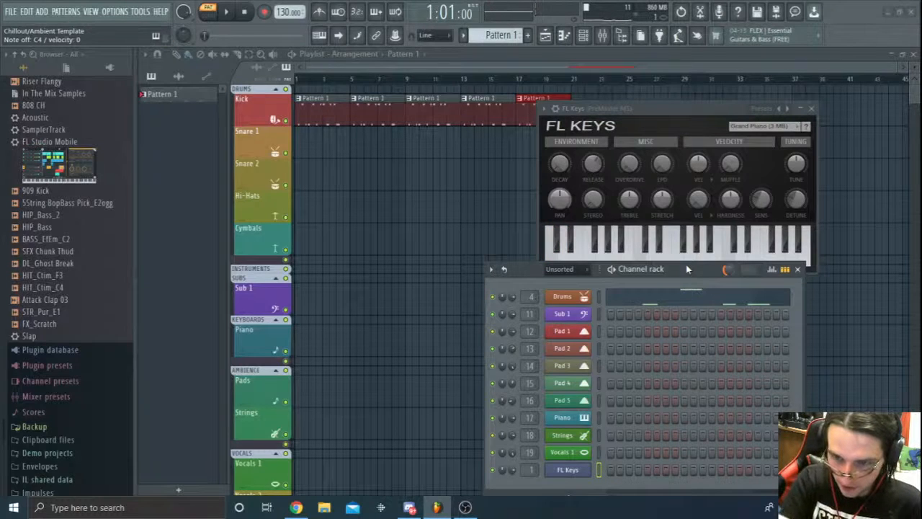
pyautogui.press('q')
pyautogui.press('e')
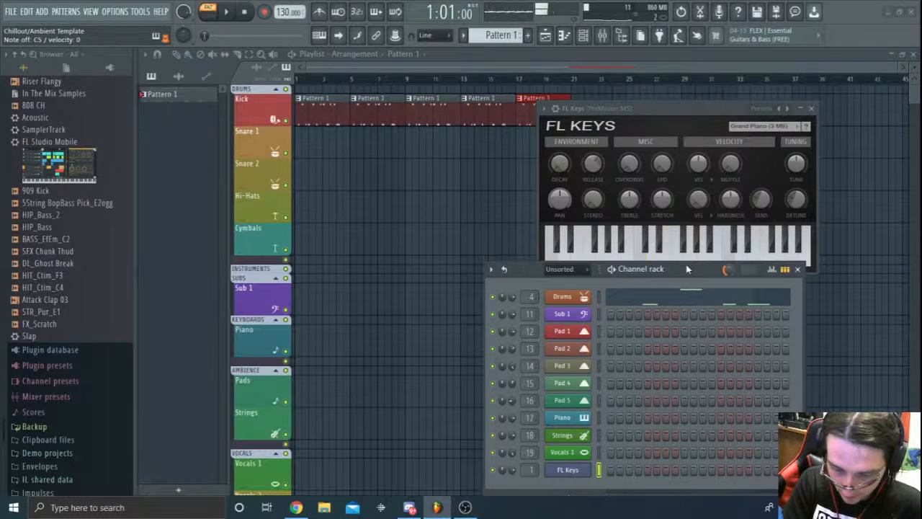
pyautogui.press('t')
pyautogui.press('t')
pyautogui.press('e')
pyautogui.press('q')
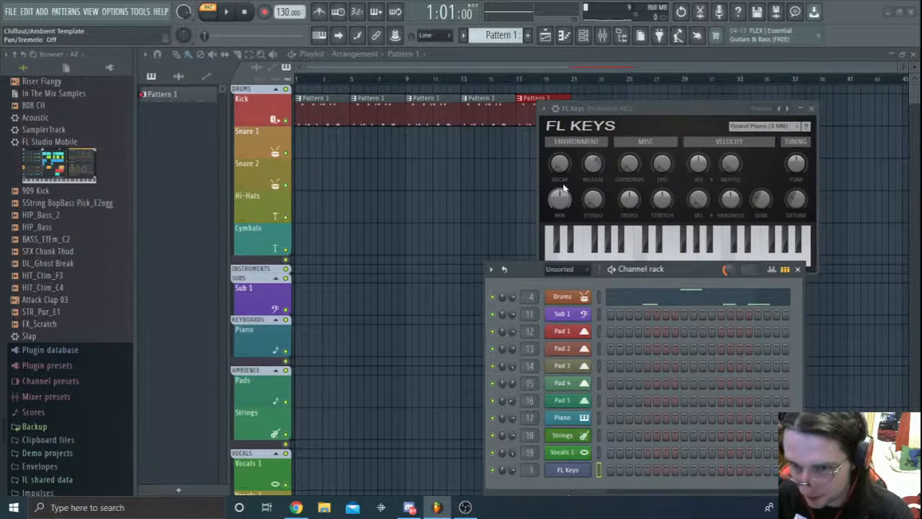
# - Try out the decay, pan and stereo controls of FL Keys while repeatedly sounding C5
pyautogui.press('q')
pyautogui.moveTo(561, 169)
pyautogui.mouseDown()
pyautogui.moveTo(561, 150)
pyautogui.moveTo(562, 160)
pyautogui.mouseUp()
pyautogui.press('q')
pyautogui.moveTo(562, 196); pyautogui.dragTo(594, 206)
pyautogui.press('q')
pyautogui.press('q')
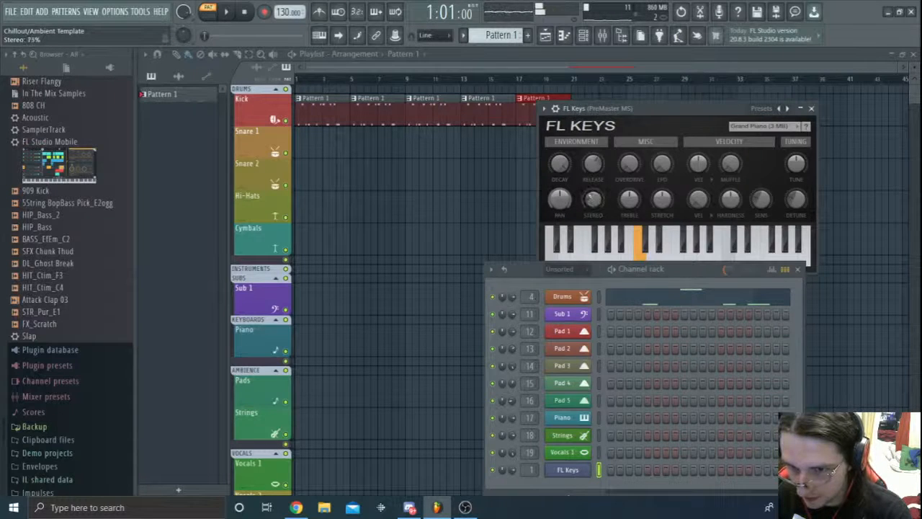
pyautogui.rightClick(593, 200)
pyautogui.click(606, 213)
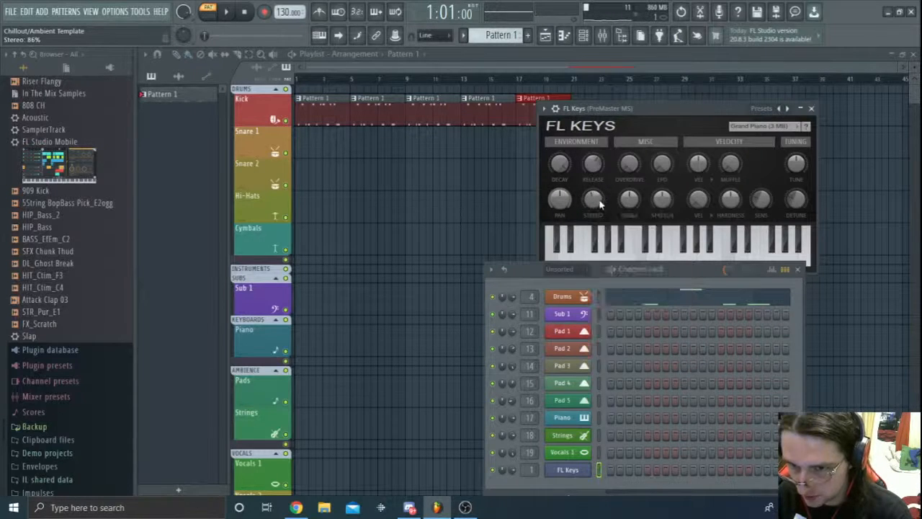
pyautogui.press('q')
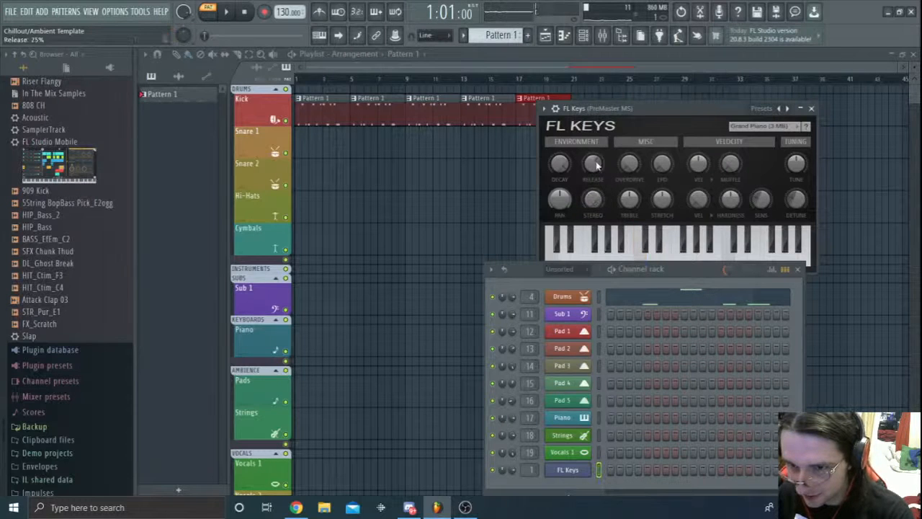
# - Try out the FL Keys release and overdrive controls while sounding C5, and reset overdrive to its default
pyautogui.press('q')
pyautogui.press('q')
pyautogui.moveTo(595, 165); pyautogui.dragTo(632, 162)
pyautogui.press('q')
pyautogui.rightClick(633, 178)
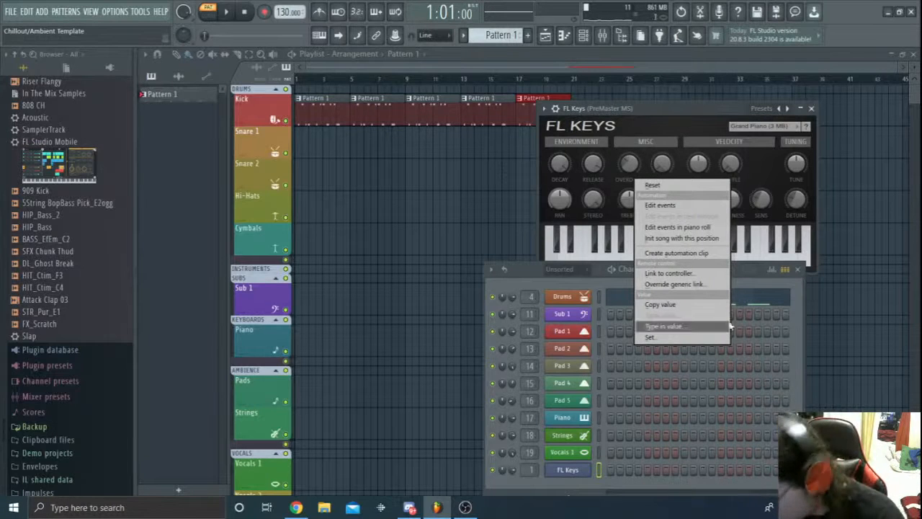
pyautogui.click(652, 185)
pyautogui.press('q')
# - Try out the LFO, velocity and muffle controls of FL Keys while repeatedly sounding C5
pyautogui.moveTo(659, 171); pyautogui.dragTo(730, 186)
pyautogui.press('q')
pyautogui.press('q')
pyautogui.press('q')
pyautogui.press('q')
pyautogui.press('q')
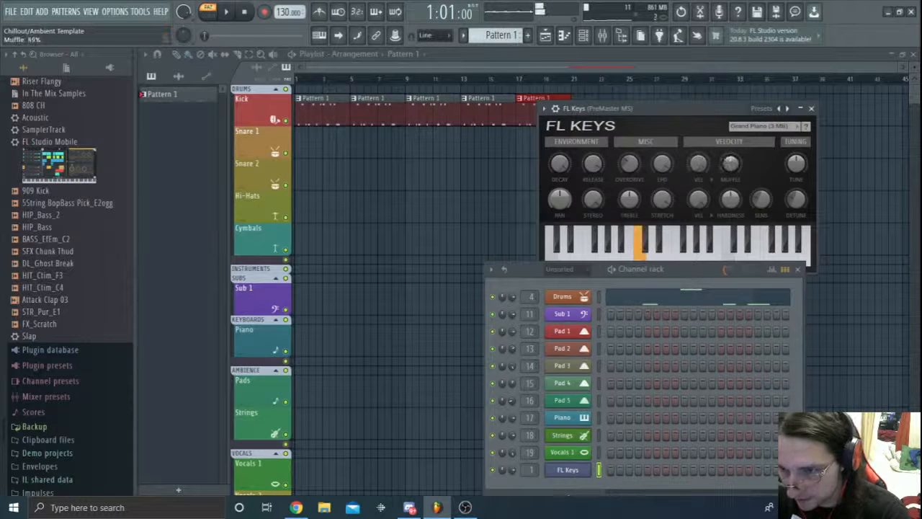
pyautogui.press('q')
pyautogui.press('q')
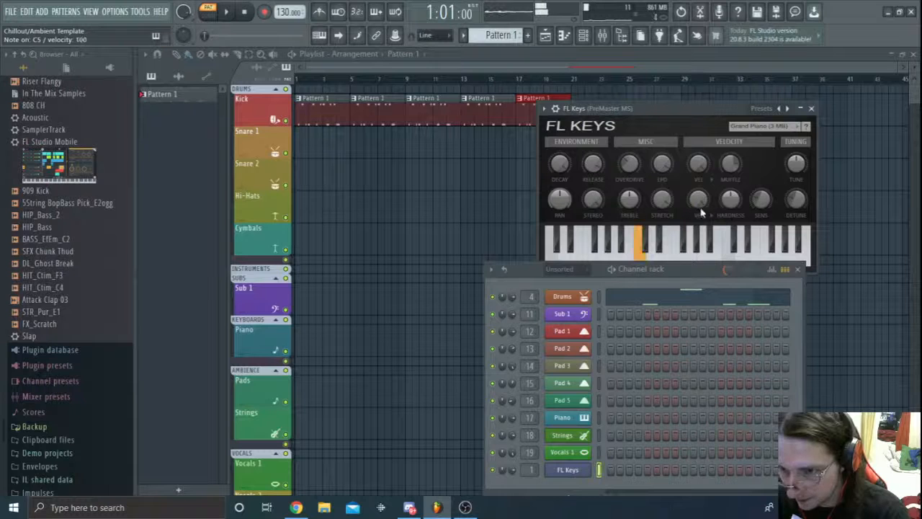
# - Try the velocity-to-hardness and hardness controls of FL Keys while sounding C5, D5, E5 and G5
pyautogui.press('q')
pyautogui.press('w')
pyautogui.press('e')
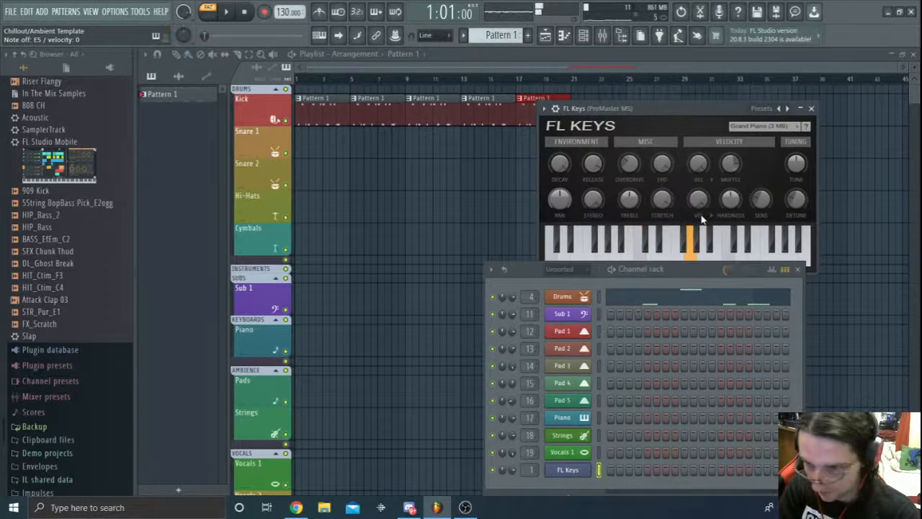
pyautogui.press('t')
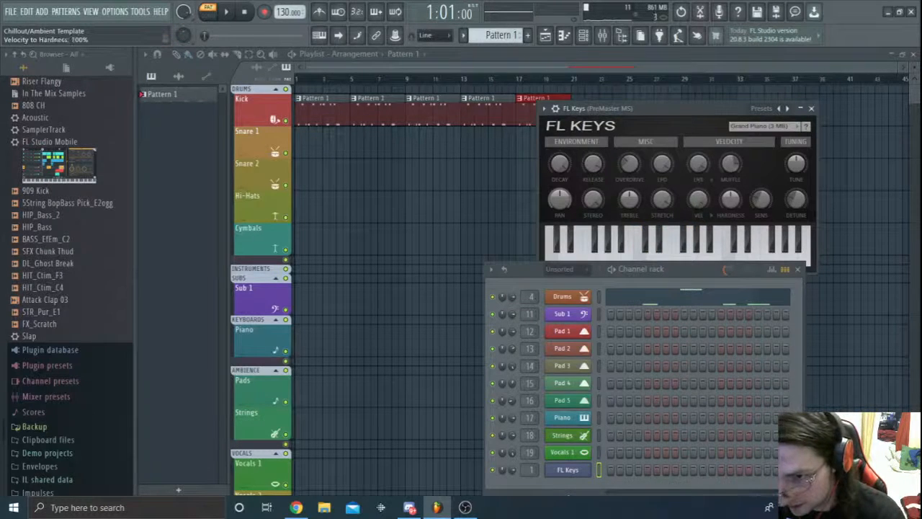
pyautogui.press('q')
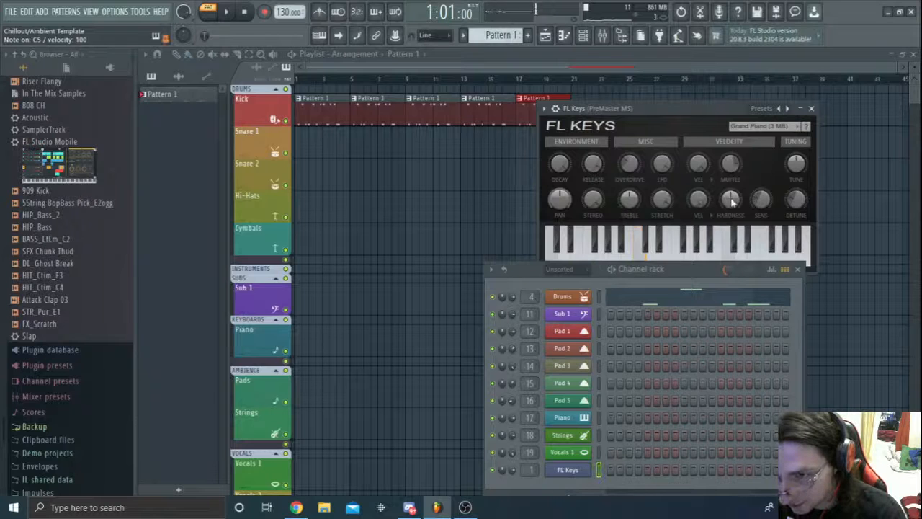
pyautogui.press('q')
# - Raise and lower the FL Keys velocity sensitivity while sounding C5 to compare its response
pyautogui.moveTo(766, 204); pyautogui.dragTo(766, 189)
pyautogui.press('q')
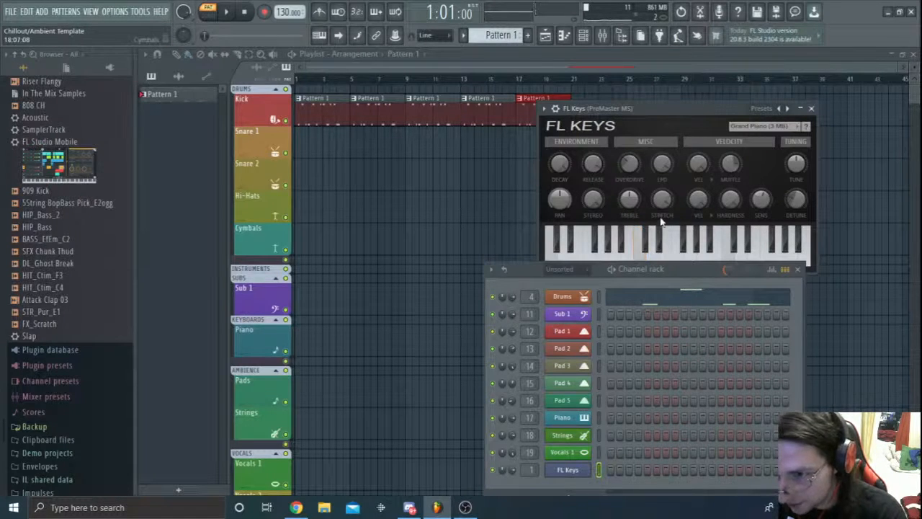
pyautogui.moveTo(764, 201); pyautogui.dragTo(764, 205)
pyautogui.press('q')
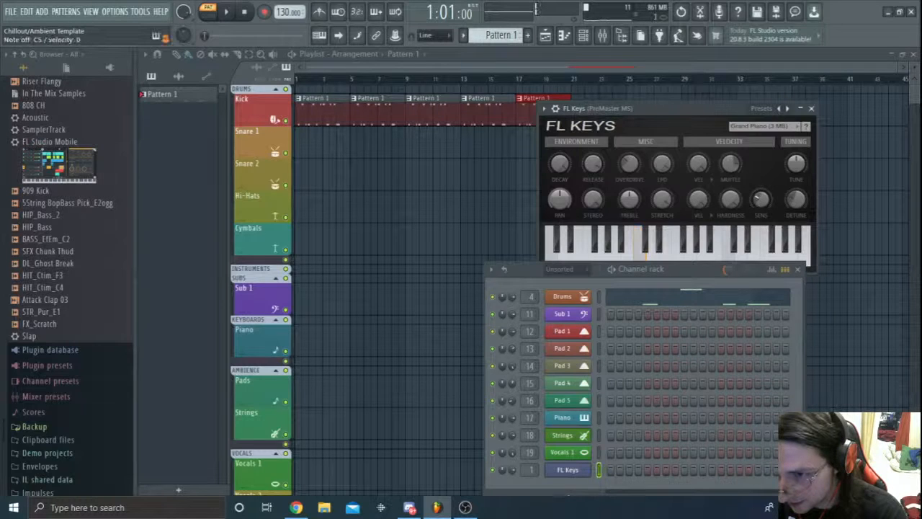
pyautogui.press('q')
pyautogui.press('q')
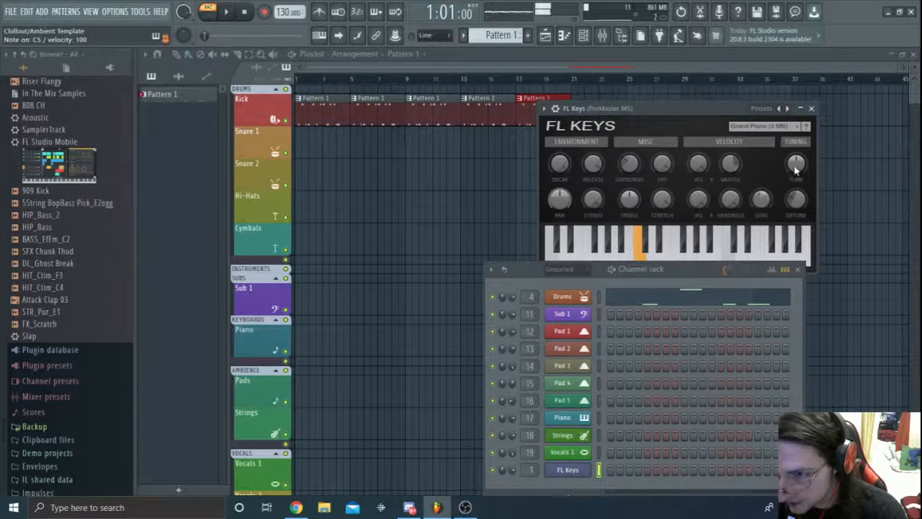
# - Try raising the FL Keys tune and changing the detune amount while repeatedly sounding C5
pyautogui.moveTo(800, 165); pyautogui.dragTo(800, 159)
pyautogui.press('q')
pyautogui.press('q')
pyautogui.moveTo(798, 202); pyautogui.dragTo(796, 204)
pyautogui.press('q')
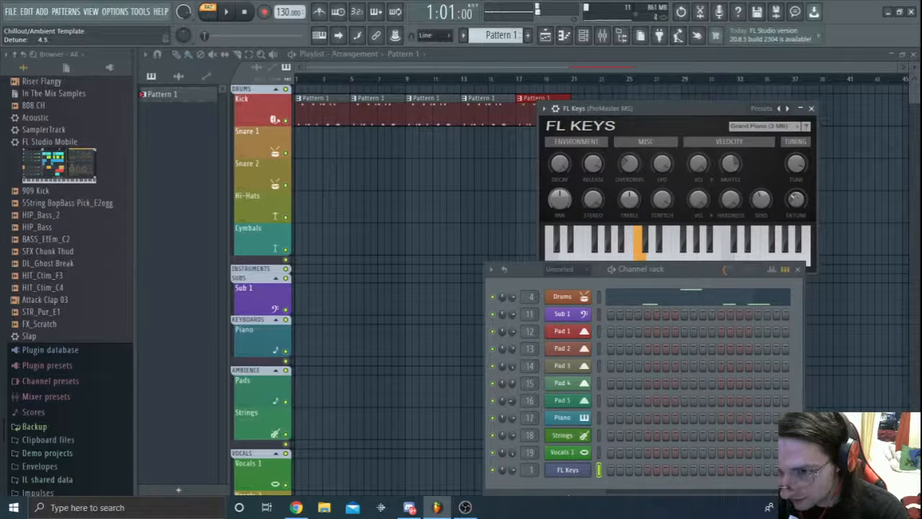
pyautogui.press('q')
pyautogui.press('q')
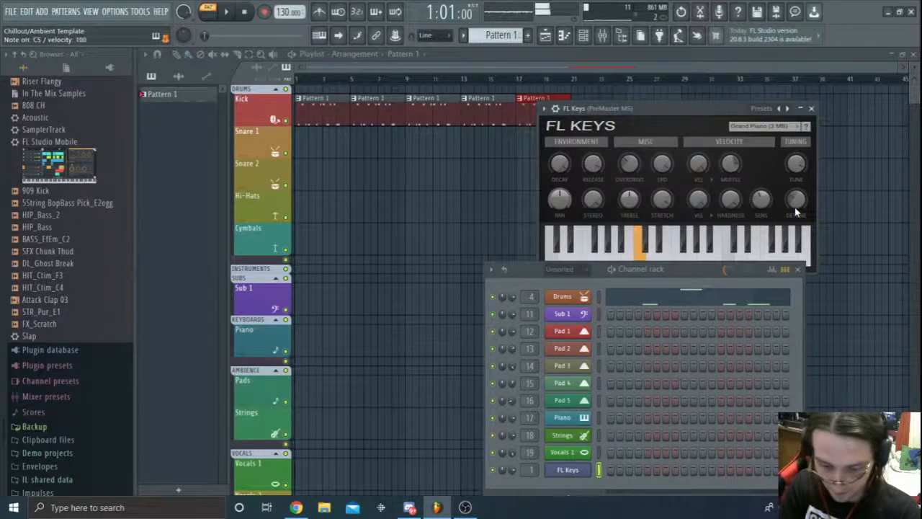
# - Audition the retuned FL Keys piano by playing C, E and G phrases up and down in the fifth octave
pyautogui.press('e')
pyautogui.press('e')
pyautogui.press('w')
pyautogui.press('q')
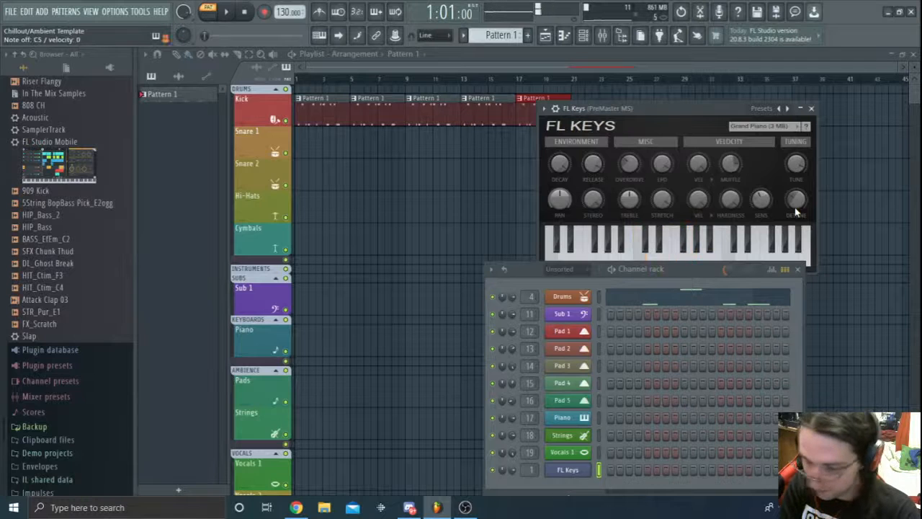
pyautogui.press('q')
pyautogui.press('e')
pyautogui.press('t')
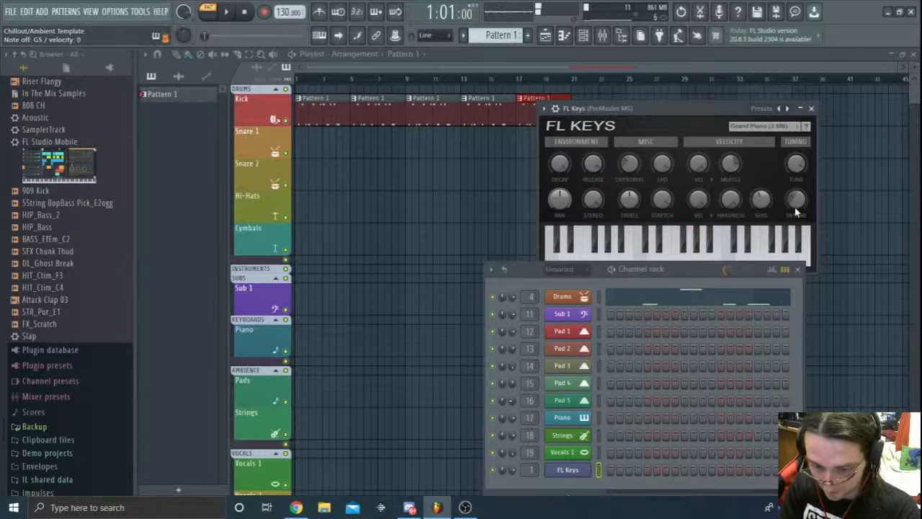
pyautogui.press('t')
pyautogui.press('e')
pyautogui.press('q')
pyautogui.press('q')
pyautogui.press('e')
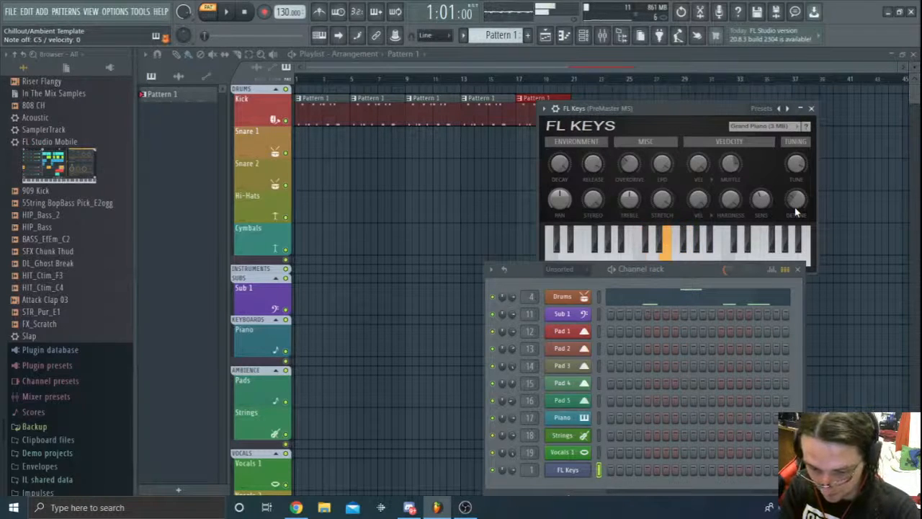
pyautogui.press('t')
pyautogui.press('e')
pyautogui.press('q')
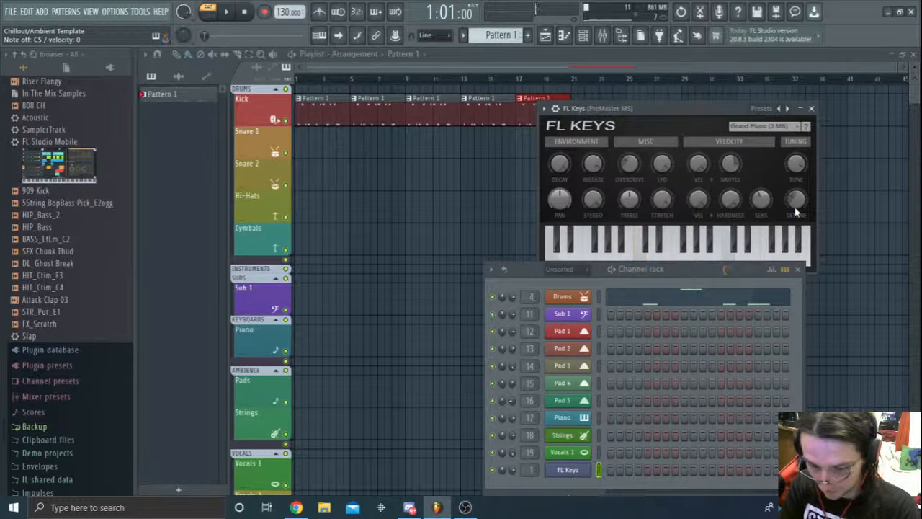
pyautogui.press('q')
pyautogui.press('e')
pyautogui.press('t')
pyautogui.press('t')
pyautogui.press('e')
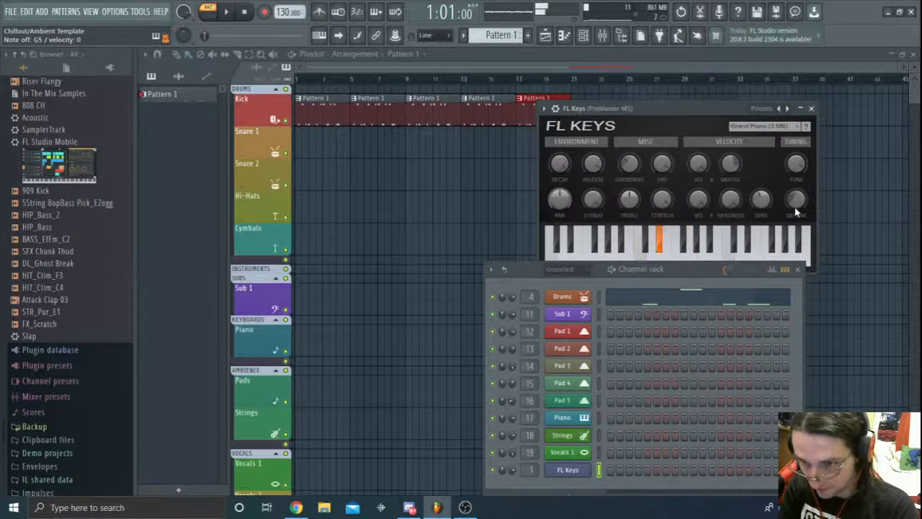
pyautogui.press('q')
pyautogui.press('q')
pyautogui.press('e')
pyautogui.press('t')
pyautogui.press('3')
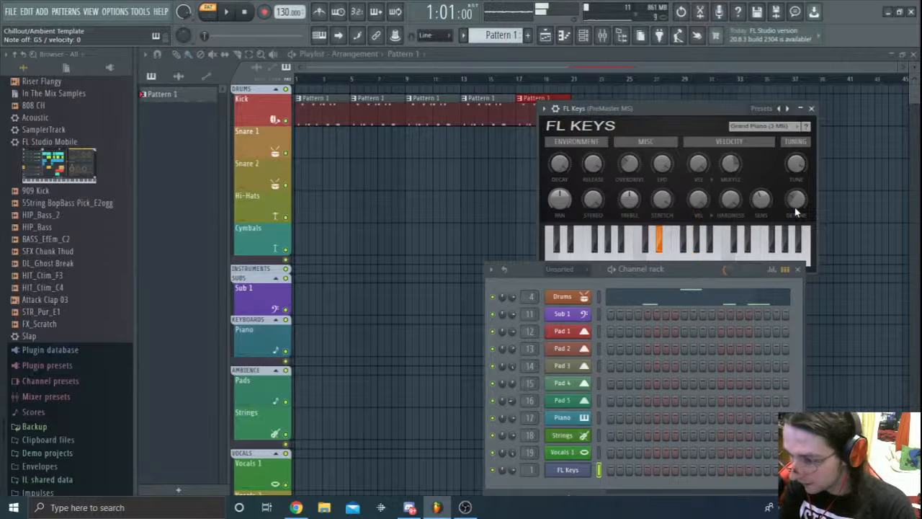
pyautogui.press('q')
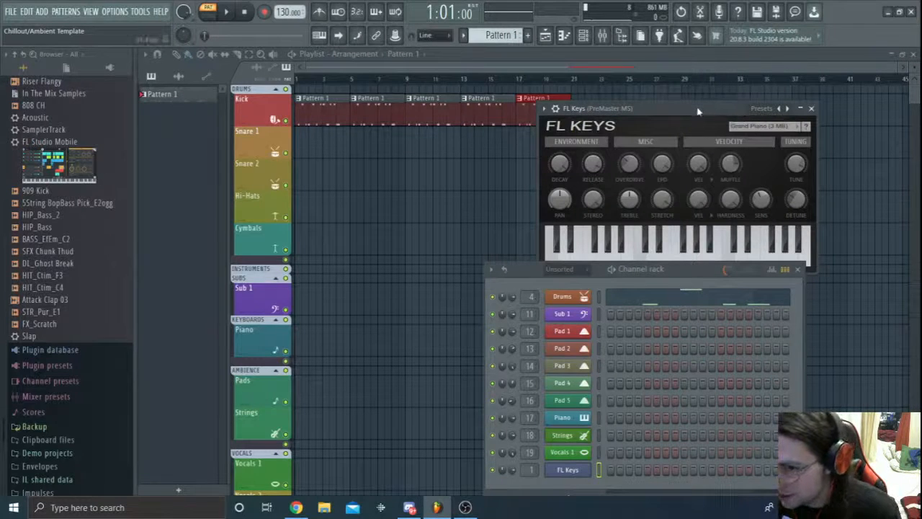
# - Move the FL Keys window clear of the channel rack and reset its detune and tune to their defaults
pyautogui.moveTo(698, 110); pyautogui.dragTo(738, 102)
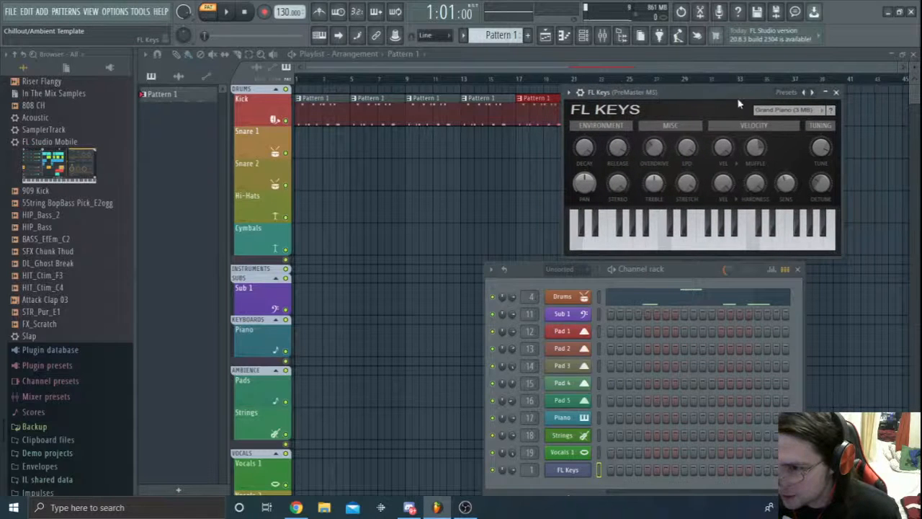
pyautogui.rightClick(827, 186)
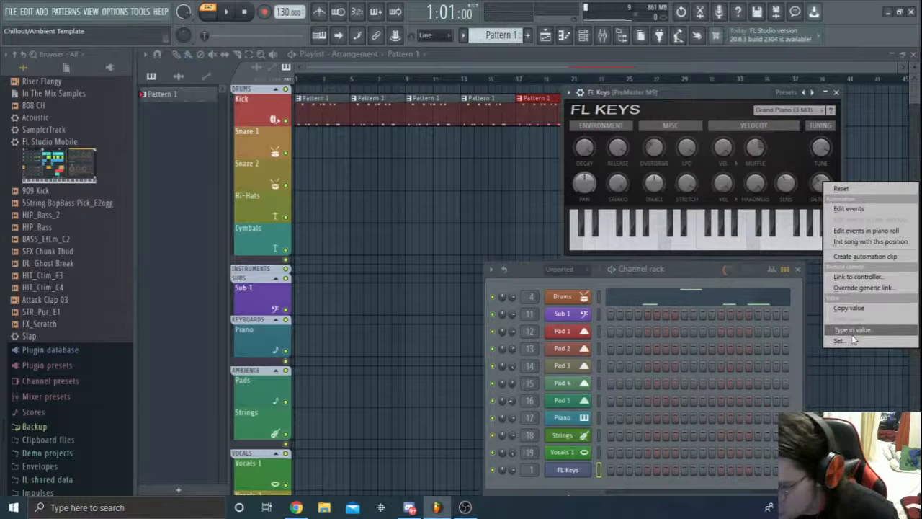
pyautogui.click(852, 188)
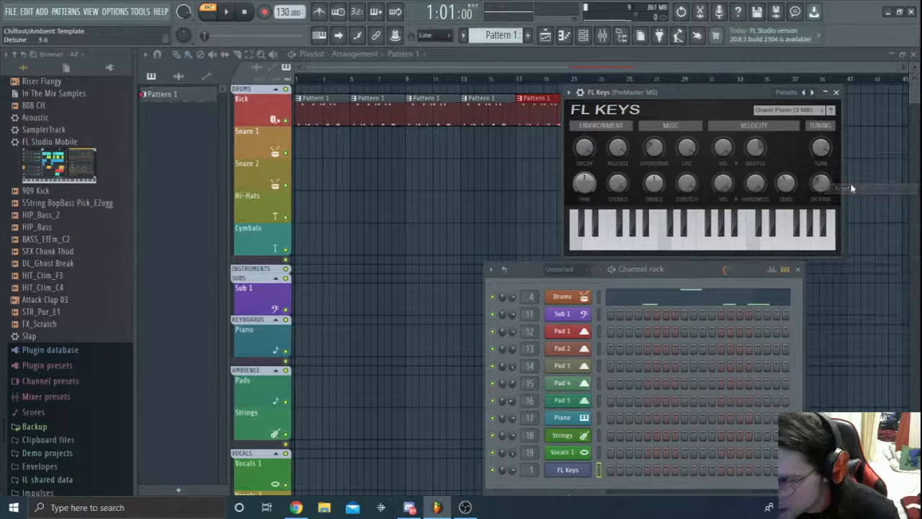
pyautogui.rightClick(822, 151)
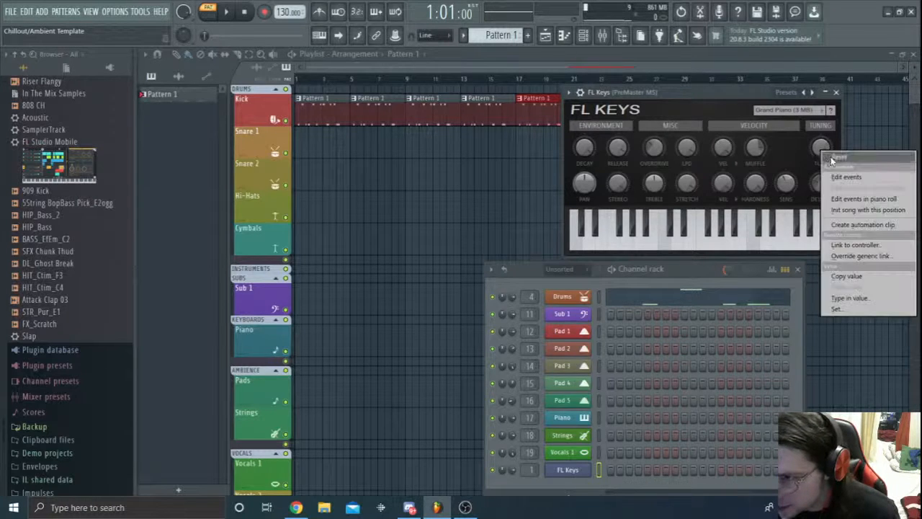
pyautogui.click(831, 157)
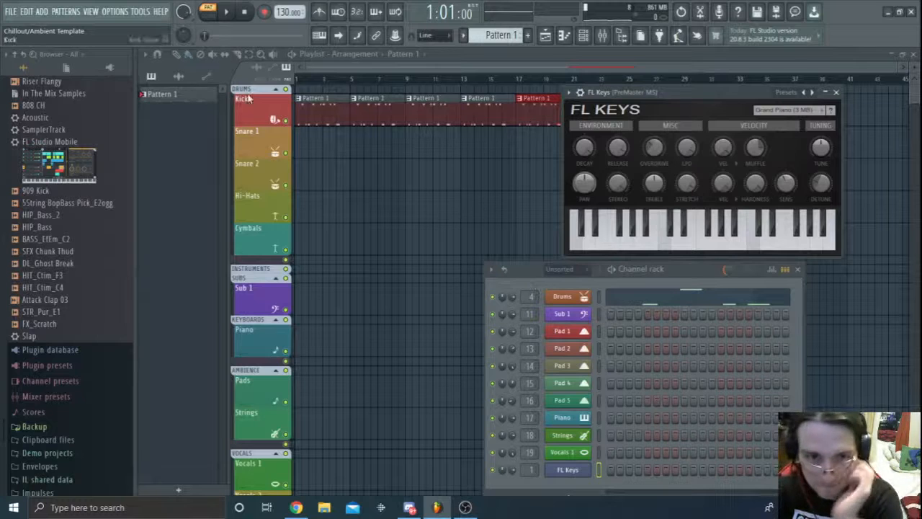
# - Add a second pattern, apply a random color to it and name it Fl keys
pyautogui.scroll(1, 498, 34)
pyautogui.rightClick(160, 113)
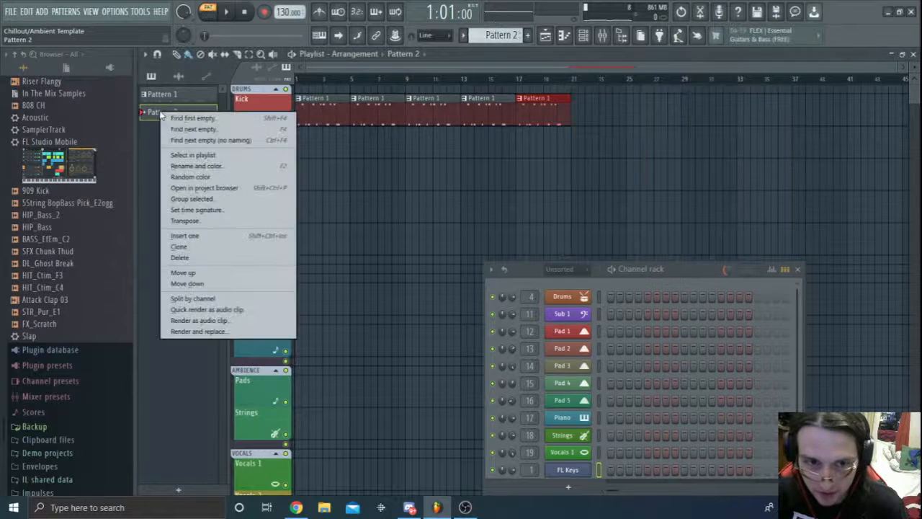
pyautogui.click(189, 178)
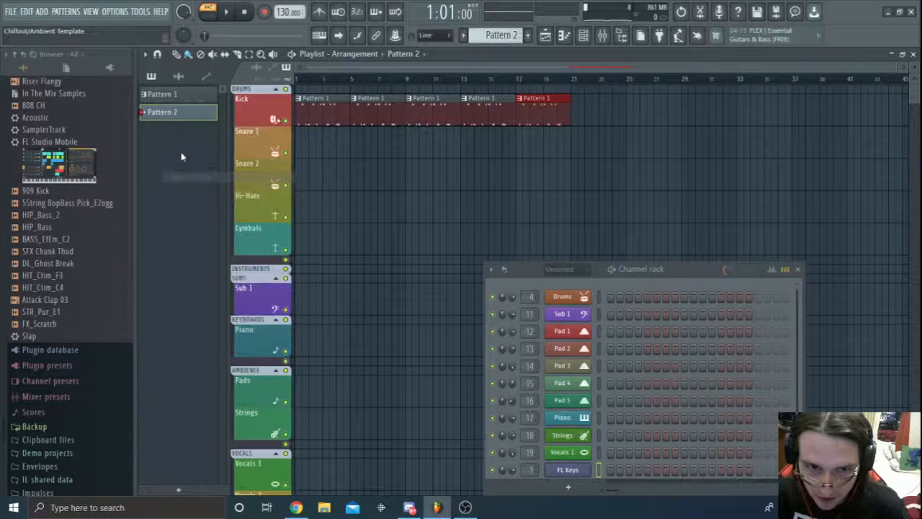
pyautogui.rightClick(175, 113)
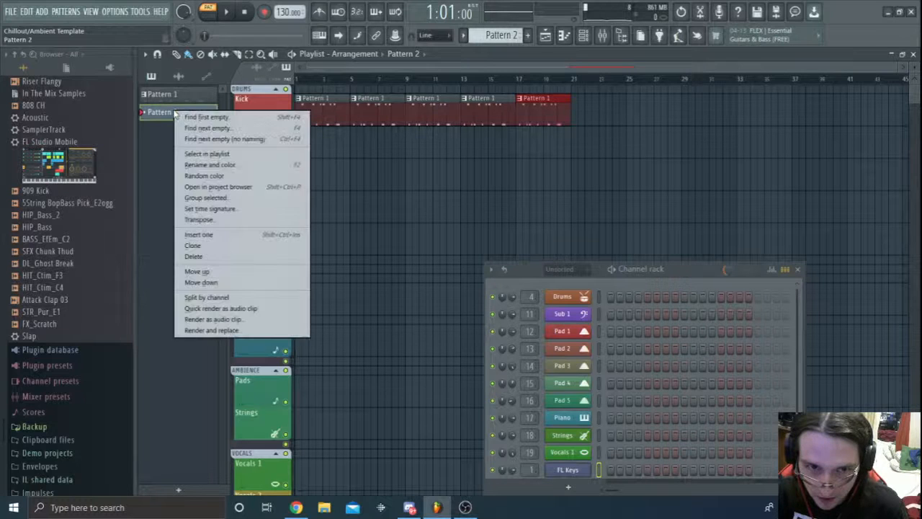
pyautogui.click(211, 166)
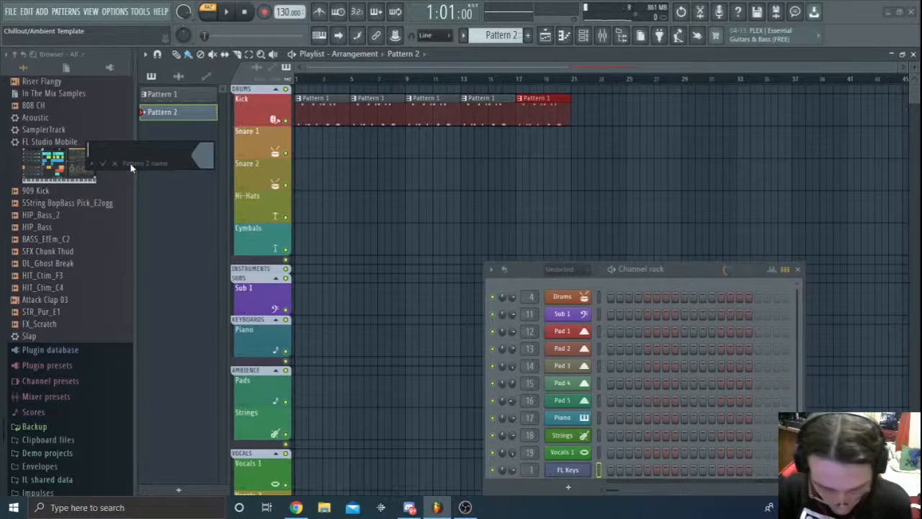
pyautogui.write('Fl keys')
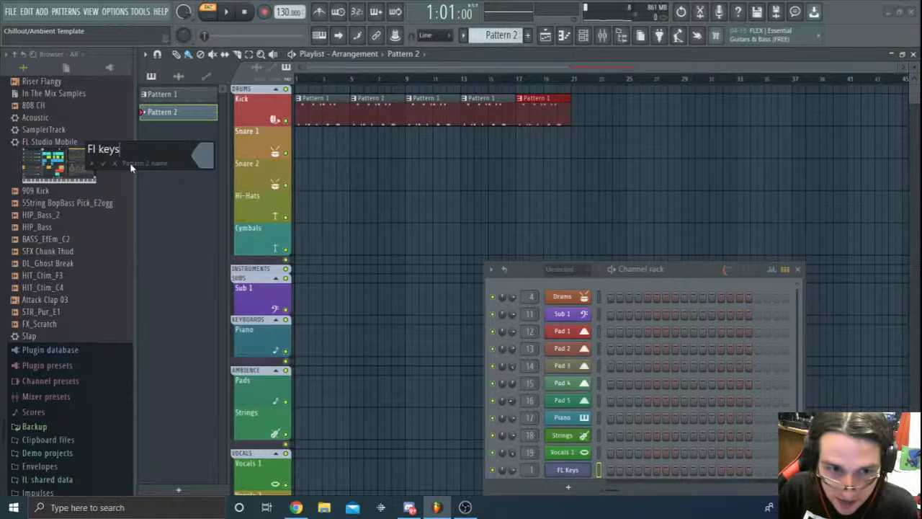
pyautogui.press('Return')
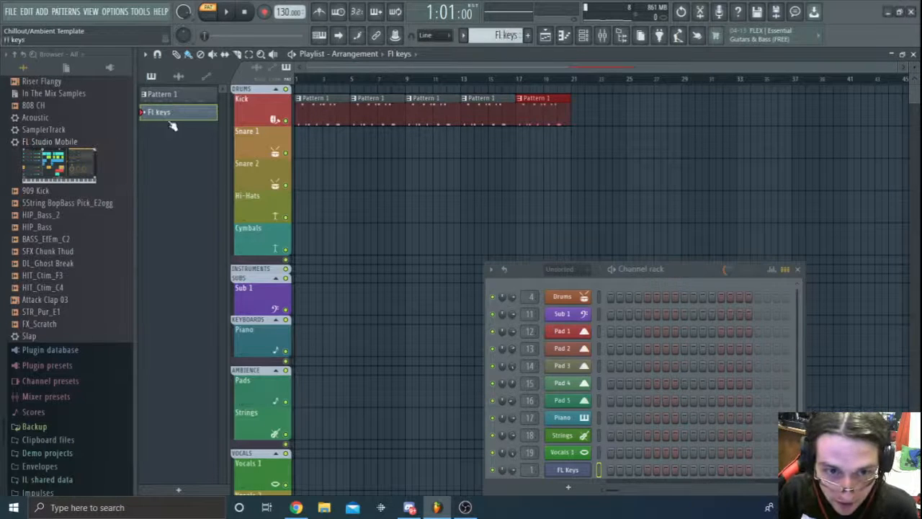
# - Set the Fl keys pattern's color to blue and select that pattern for placing
pyautogui.scroll(-4, 392, 264)
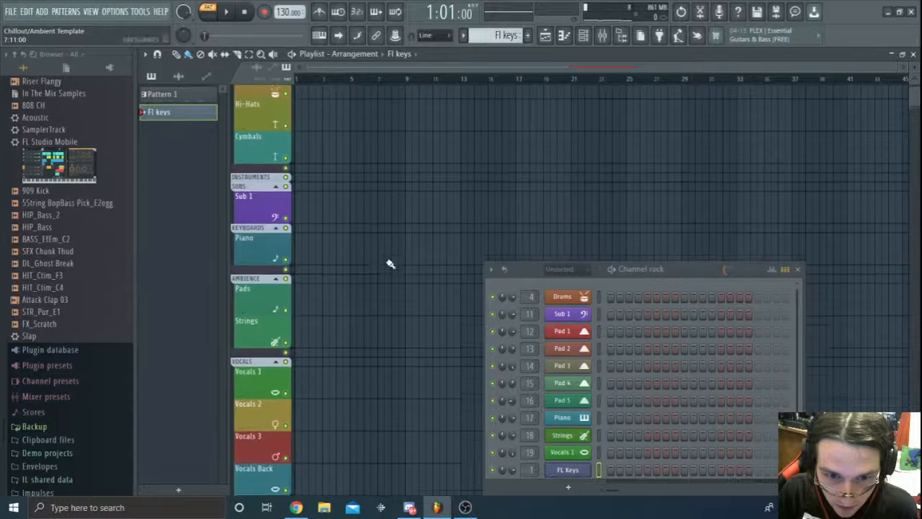
pyautogui.scroll(4, 334, 305)
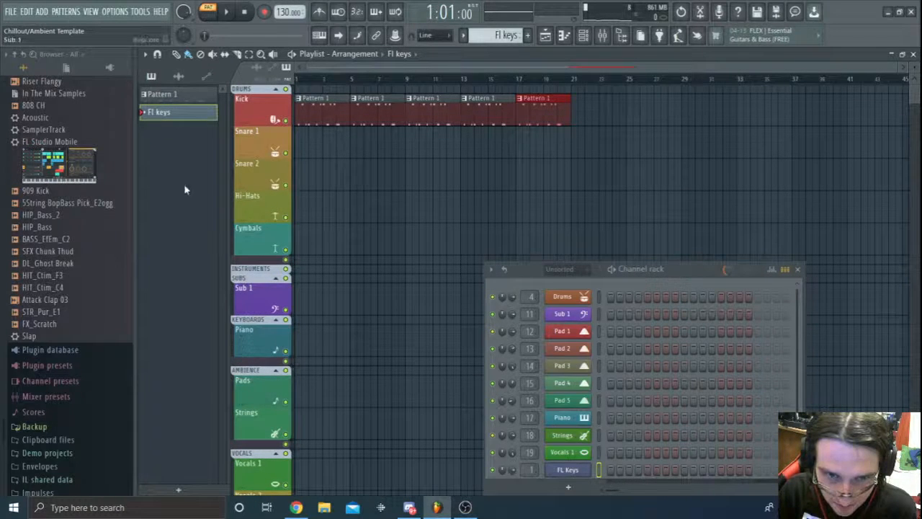
pyautogui.rightClick(167, 114)
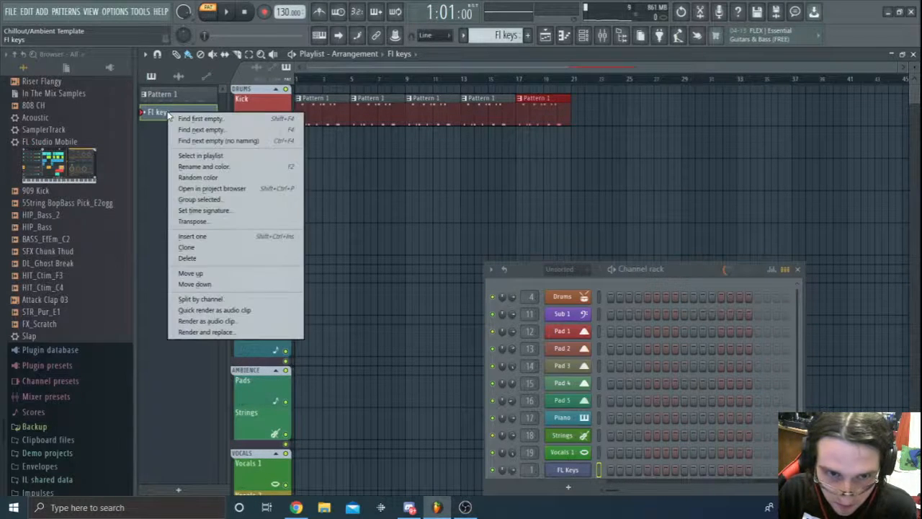
pyautogui.click(214, 170)
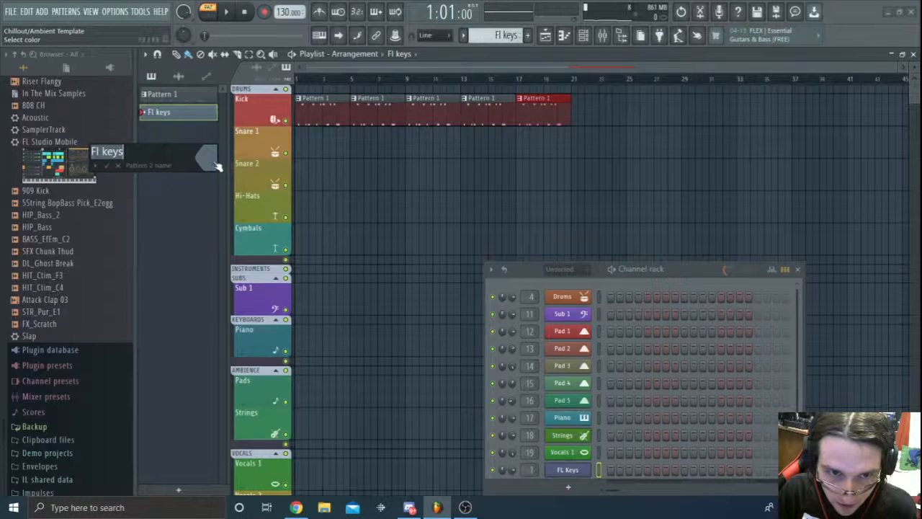
pyautogui.moveTo(296, 293); pyautogui.dragTo(287, 291)
pyautogui.click(407, 437)
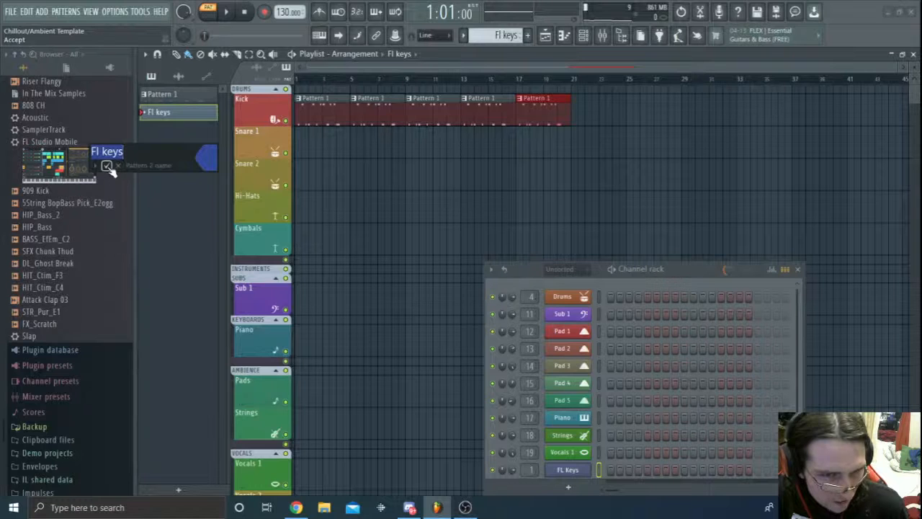
pyautogui.click(173, 115)
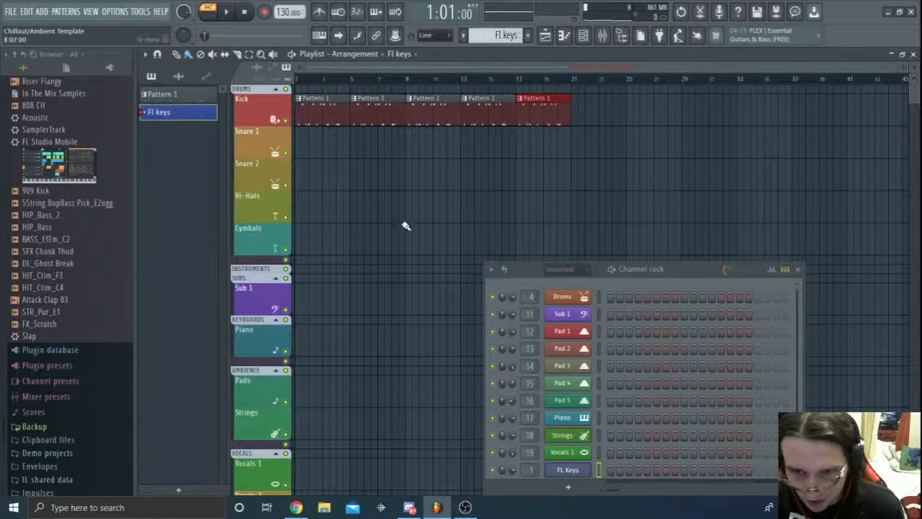
# - Look at Pattern 1's channels in the channel rack and return to the Fl keys pattern
pyautogui.moveTo(670, 272); pyautogui.dragTo(577, 191)
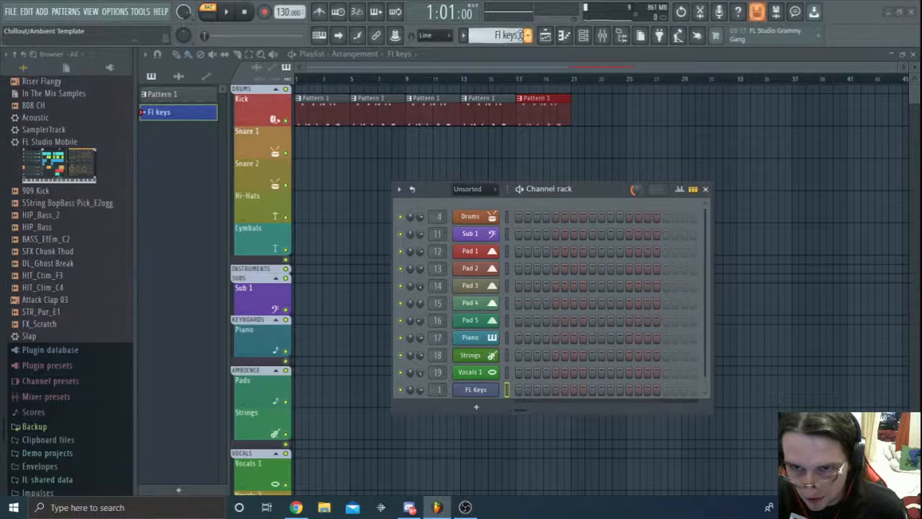
pyautogui.scroll(1, 510, 37)
pyautogui.moveTo(510, 36)
pyautogui.mouseDown()
pyautogui.moveTo(510, 19)
pyautogui.moveTo(516, 33)
pyautogui.mouseUp()
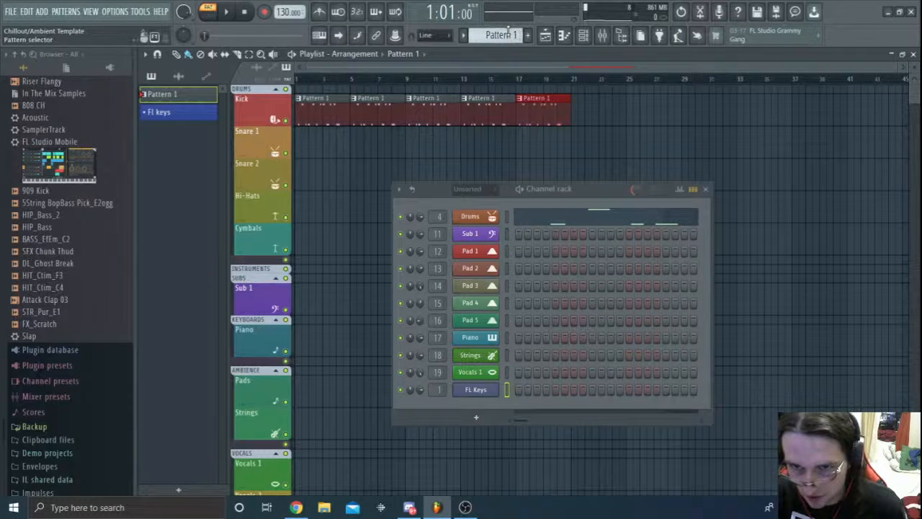
pyautogui.moveTo(509, 32); pyautogui.dragTo(509, 30)
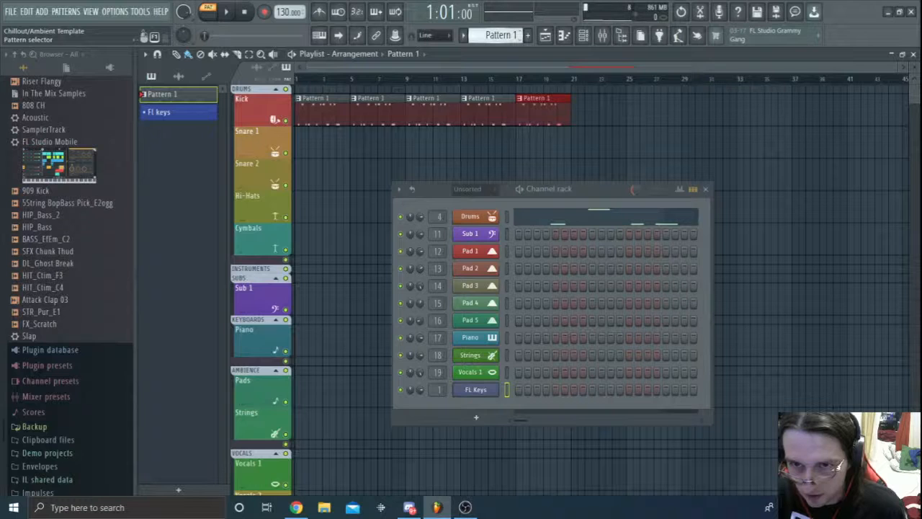
pyautogui.click(180, 114)
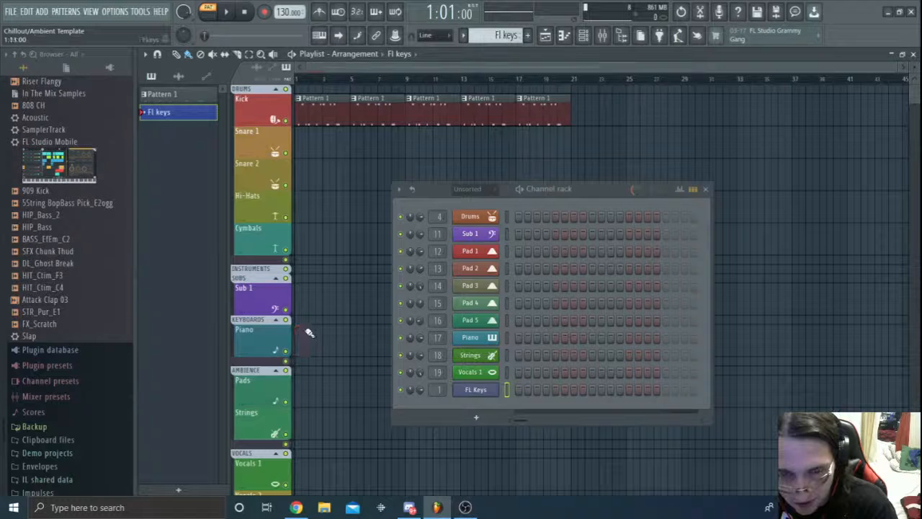
# - Open the piano roll for the FL Keys channel and arrange it beside the channel rack so both are accessible
pyautogui.rightClick(499, 323)
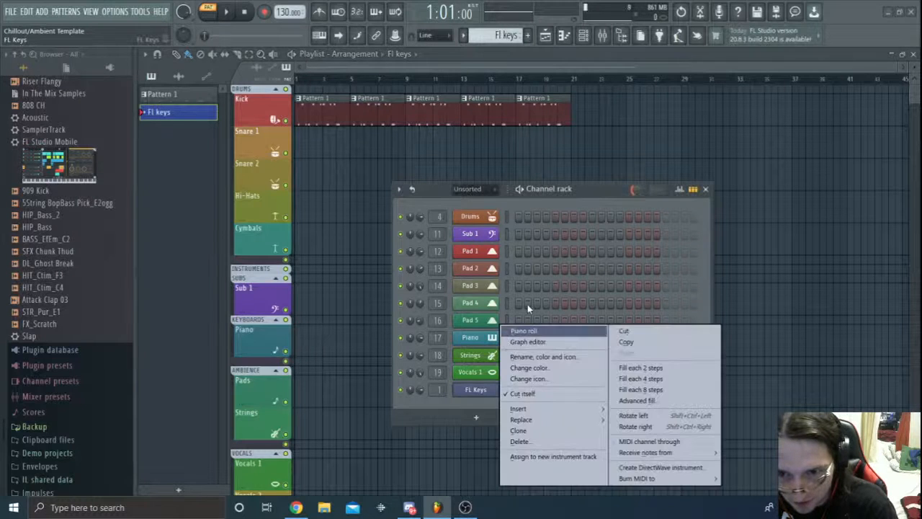
pyautogui.click(534, 330)
pyautogui.moveTo(601, 194); pyautogui.dragTo(770, 243)
pyautogui.moveTo(406, 129); pyautogui.dragTo(454, 106)
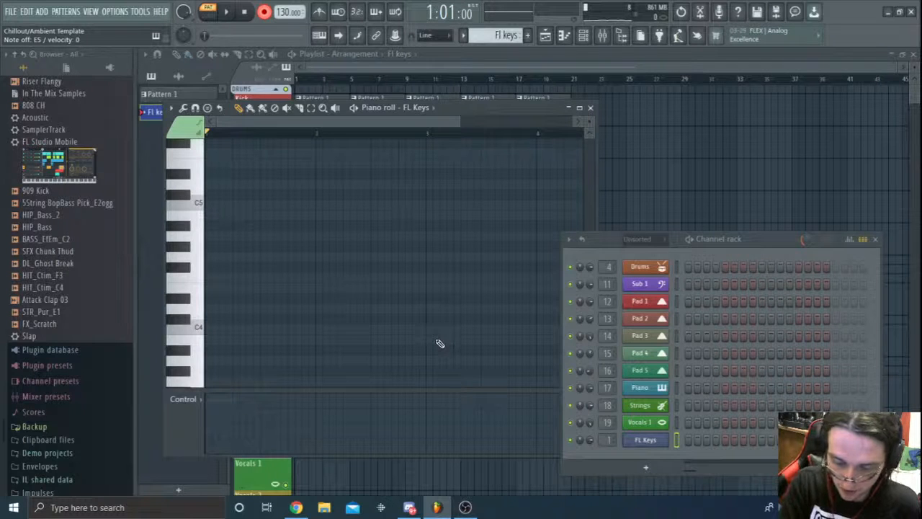
# - Try recording an FL Keys arpeggio take that opens on C5, D#5 and G5, review its notes and undo the recording
pyautogui.press('space')
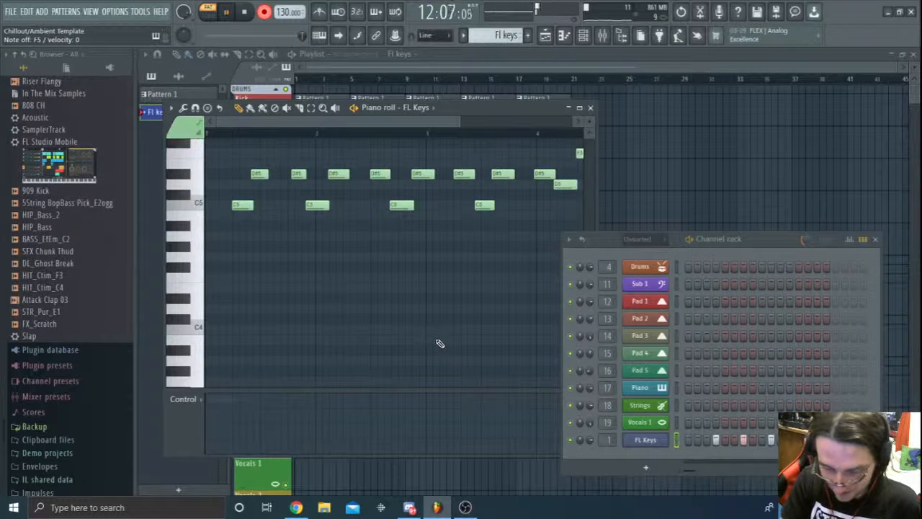
pyautogui.press('space')
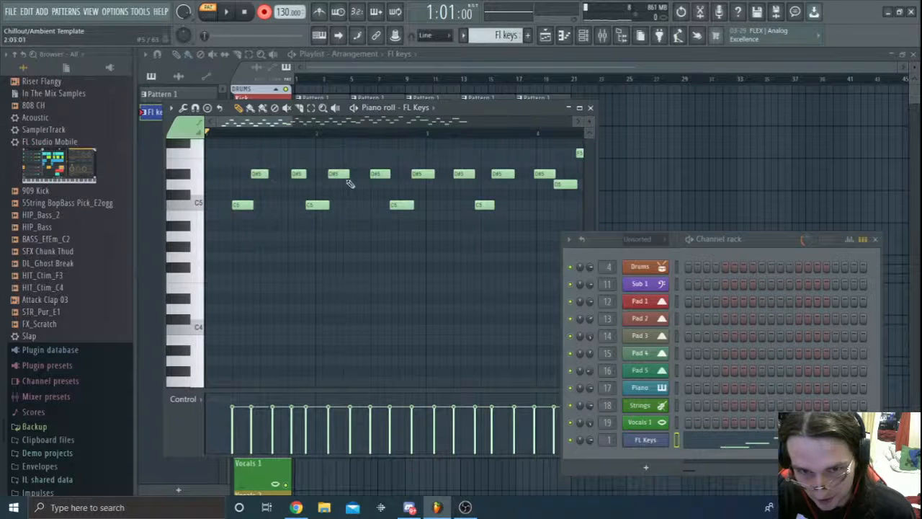
pyautogui.moveTo(310, 125); pyautogui.dragTo(391, 135)
pyautogui.scroll(3, 391, 197)
pyautogui.scroll(2, 375, 237)
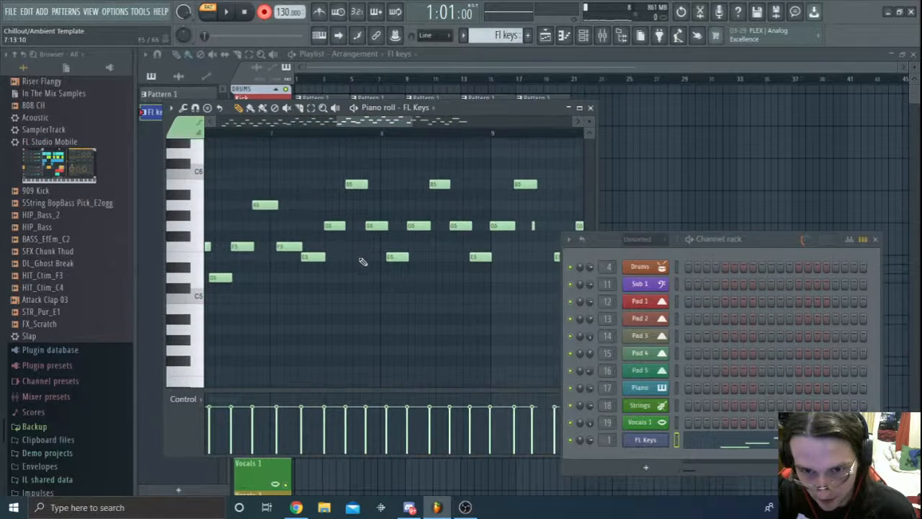
pyautogui.scroll(1, 385, 282)
pyautogui.scroll(-1, 382, 286)
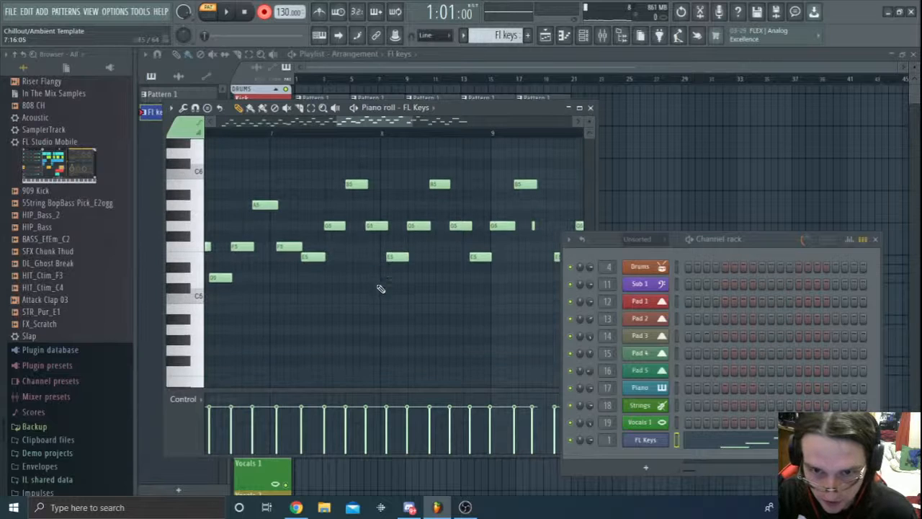
pyautogui.moveTo(374, 124); pyautogui.dragTo(238, 124)
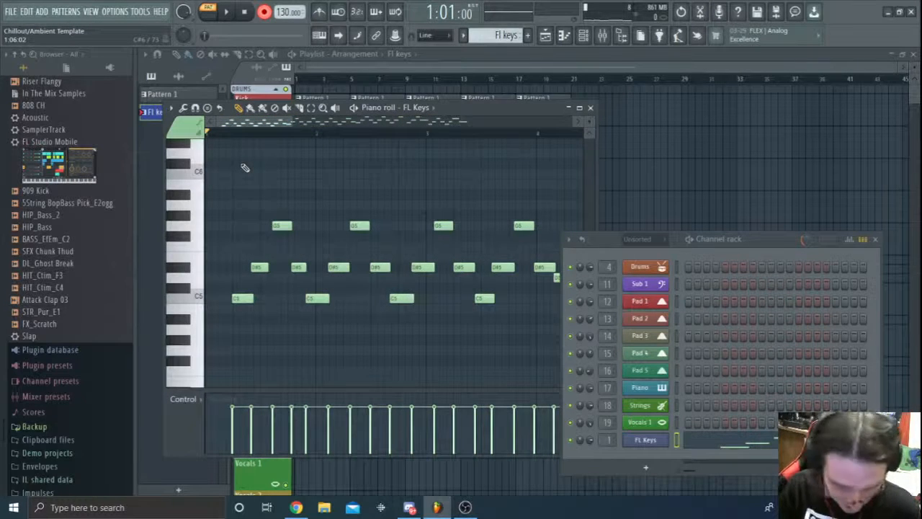
pyautogui.hotkey('ctrl', 'z')
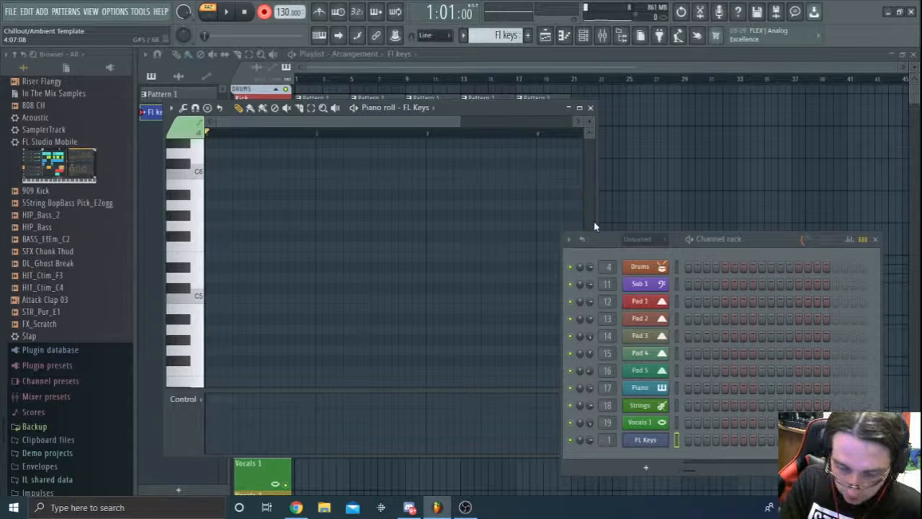
# - Record a new FL Keys take of about 15 bars into the Fl keys pattern, opening with C5, D#5 and G5 arpeggios
pyautogui.press('space')
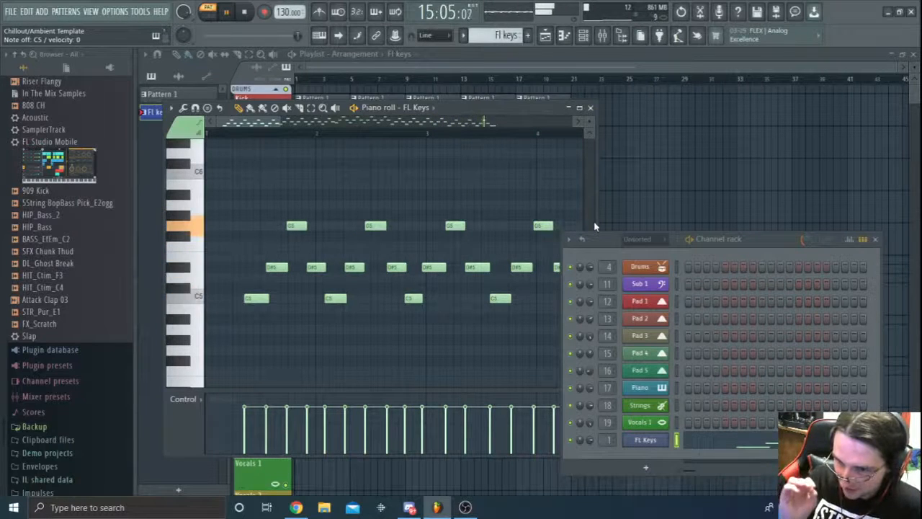
pyautogui.press('space')
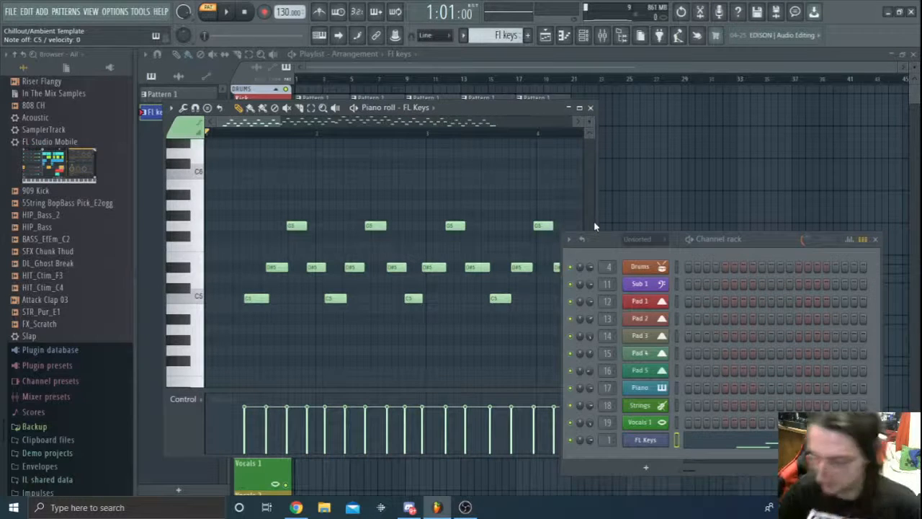
# - Place the Fl keys pattern on the playlist's Piano track, starting at bar 1
pyautogui.moveTo(490, 110); pyautogui.dragTo(795, 168)
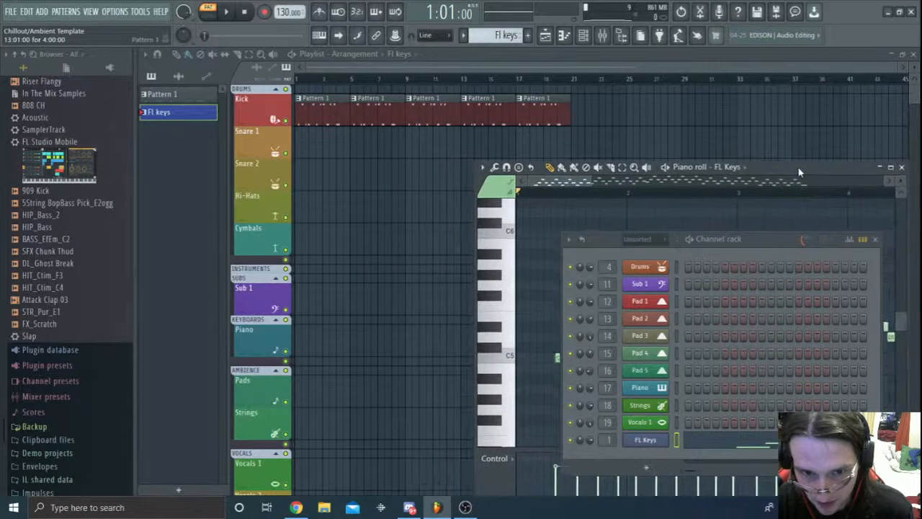
pyautogui.click(305, 342)
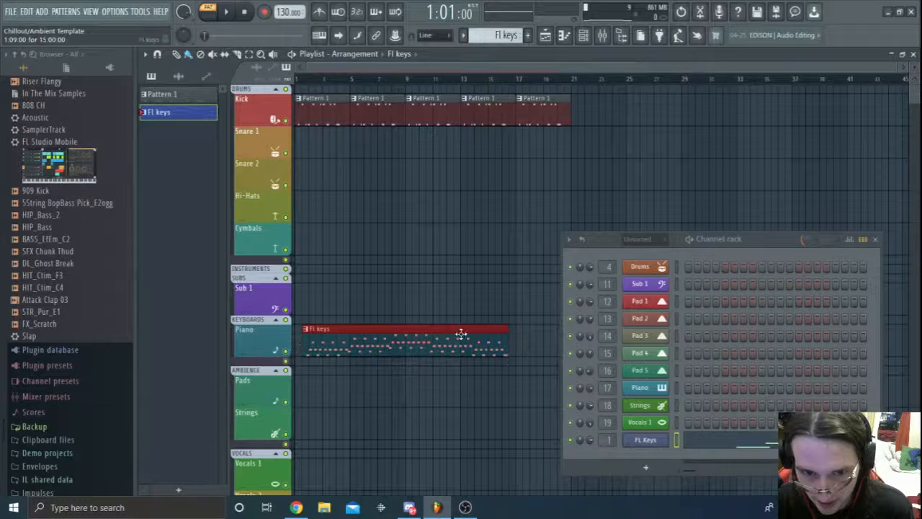
pyautogui.moveTo(471, 329); pyautogui.dragTo(457, 330)
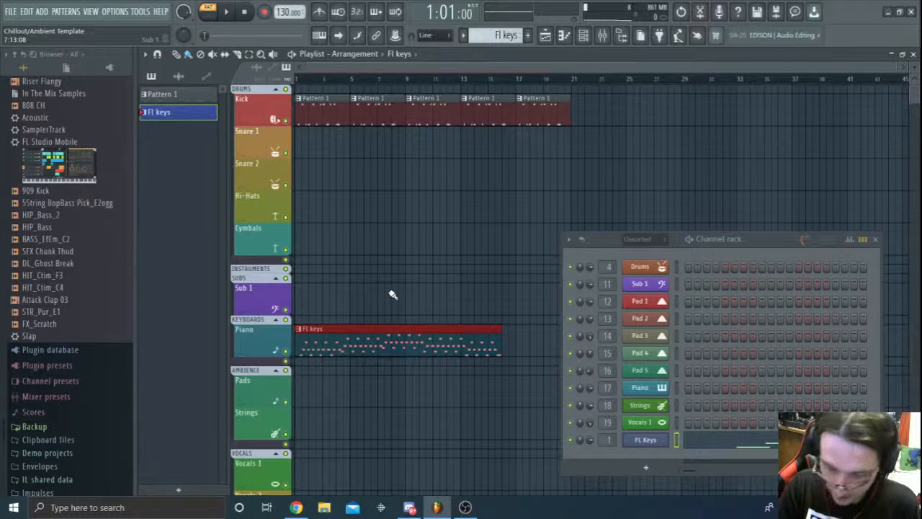
# - Switch playback to song mode and audition the arrangement from bar 1
pyautogui.press('l')
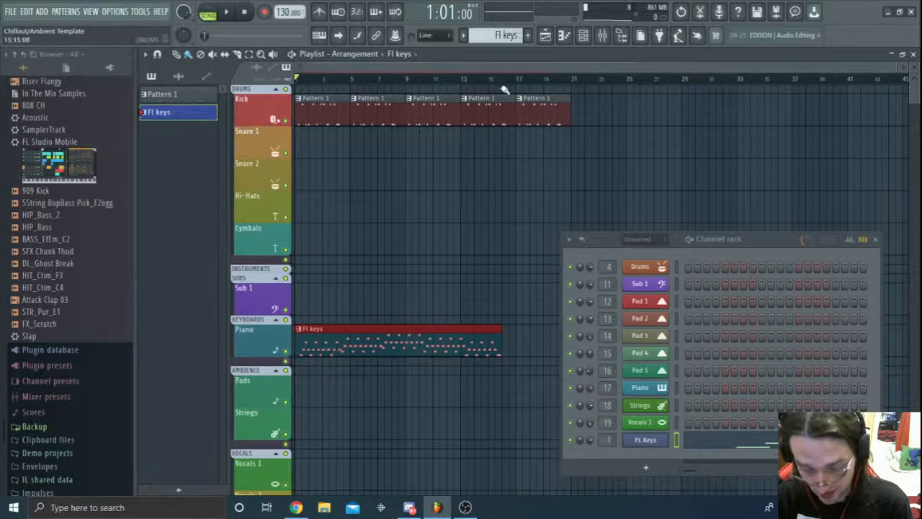
pyautogui.press('space')
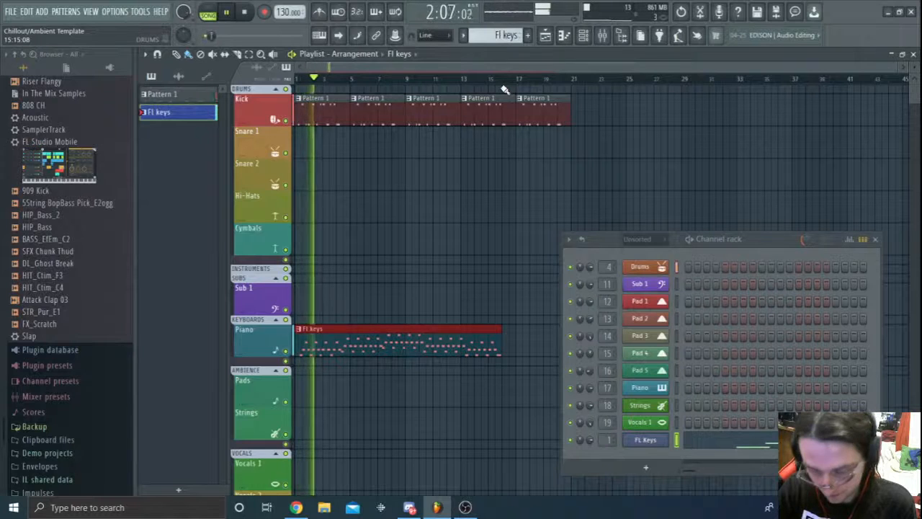
pyautogui.press('space')
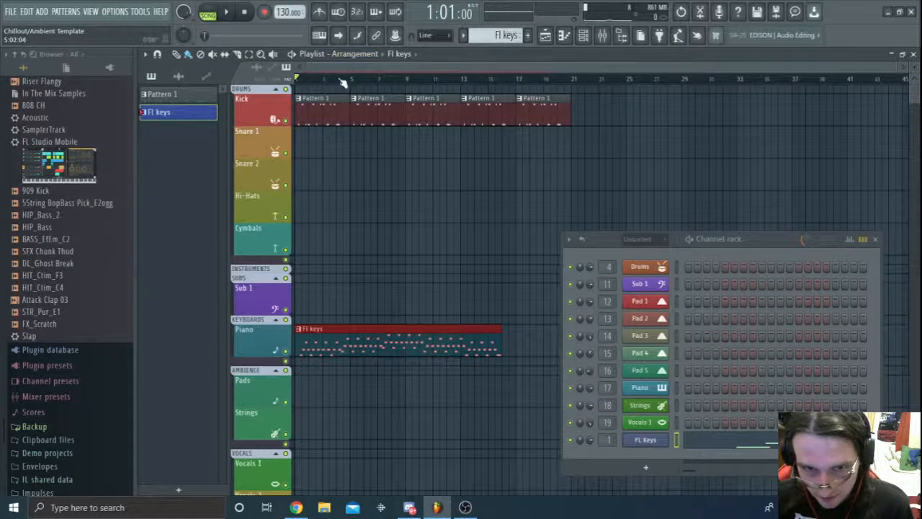
# - Remove the Fl keys clip from the Piano track
pyautogui.rightClick(368, 329)
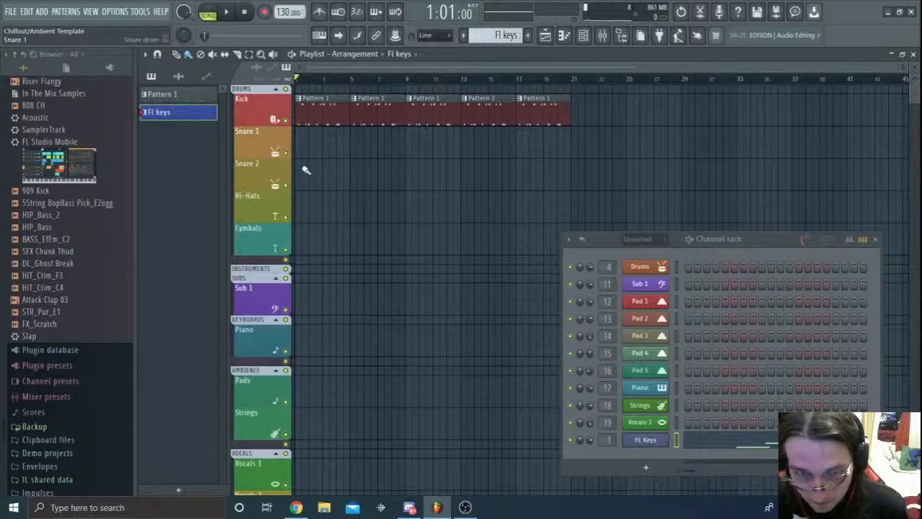
# - Open the Pad 1 synth for a look, with the channel rack moved aside, and close it again
pyautogui.click(638, 301)
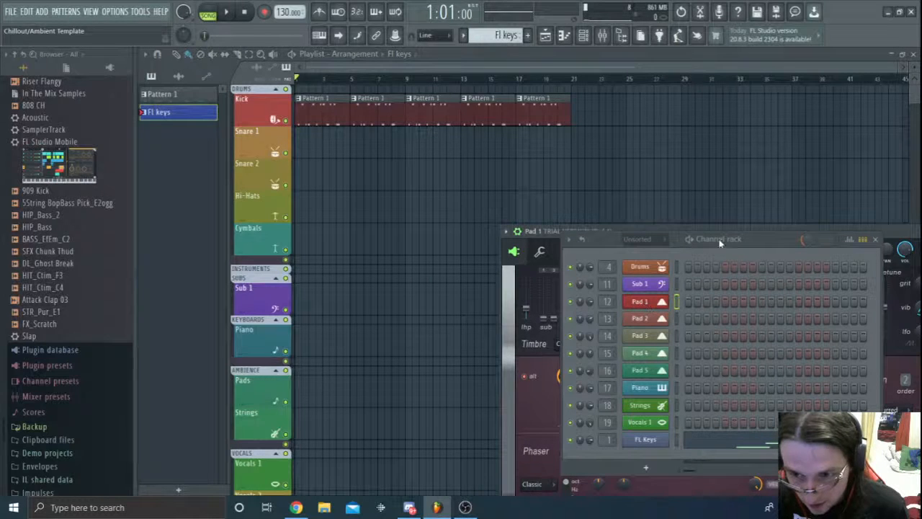
pyautogui.moveTo(784, 238); pyautogui.dragTo(508, 281)
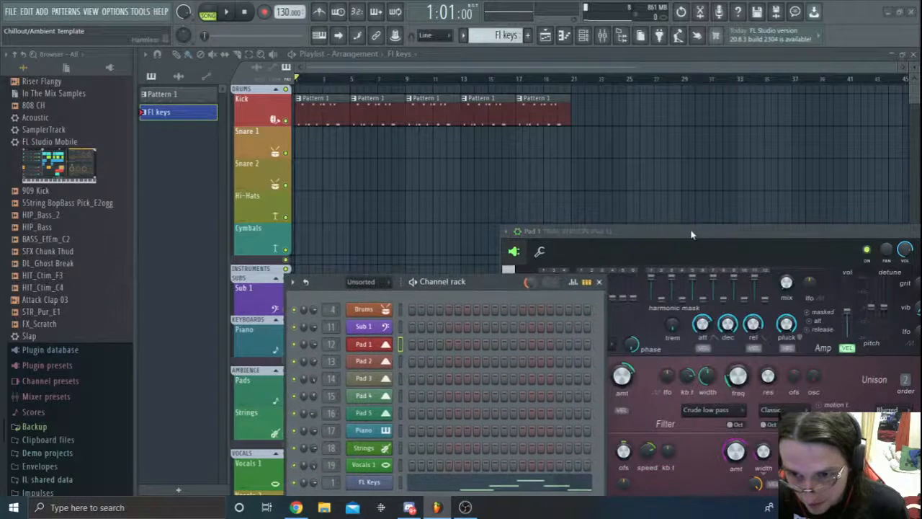
pyautogui.moveTo(712, 228); pyautogui.dragTo(492, 223)
pyautogui.click(757, 226)
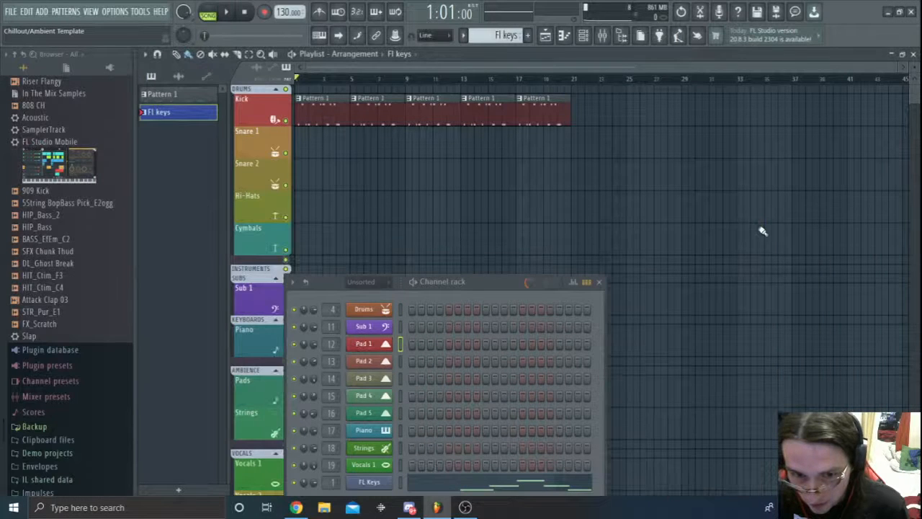
# - Open the Drums channel's FPC plugin and audition its Hi Tom, Mid Tom and Lo Tom pads
pyautogui.click(373, 310)
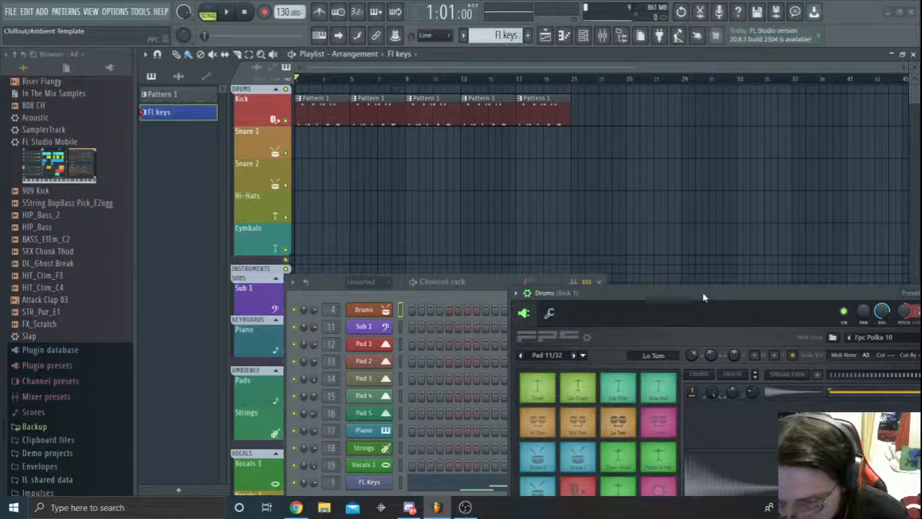
pyautogui.moveTo(701, 301); pyautogui.dragTo(710, 200)
pyautogui.click(547, 328)
pyautogui.click(549, 328)
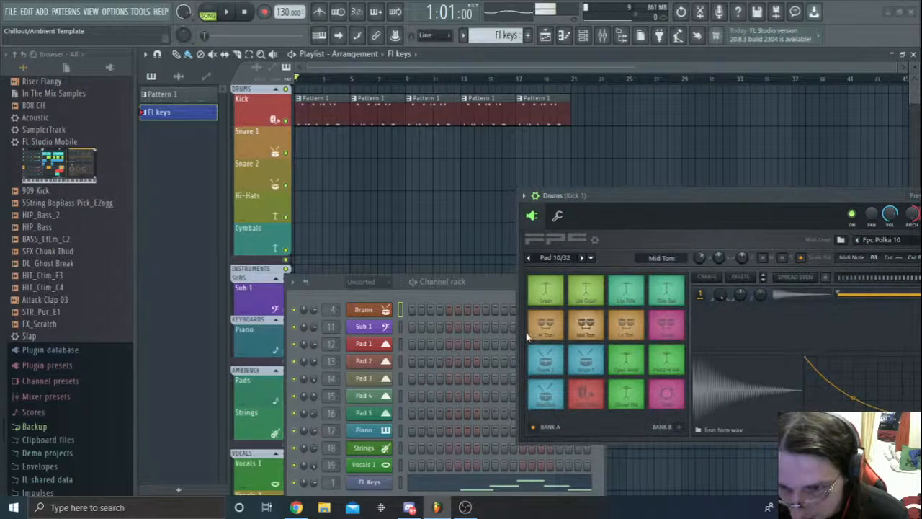
pyautogui.click(555, 330)
pyautogui.click(555, 332)
pyautogui.click(586, 324)
pyautogui.click(628, 324)
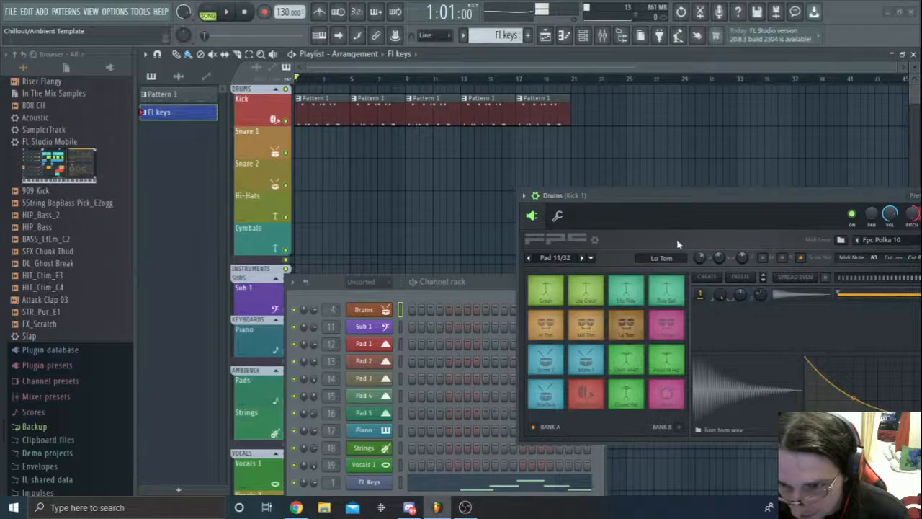
# - Reposition the Drums plugin window and the channel rack over the playlist
pyautogui.moveTo(704, 202); pyautogui.dragTo(665, 133)
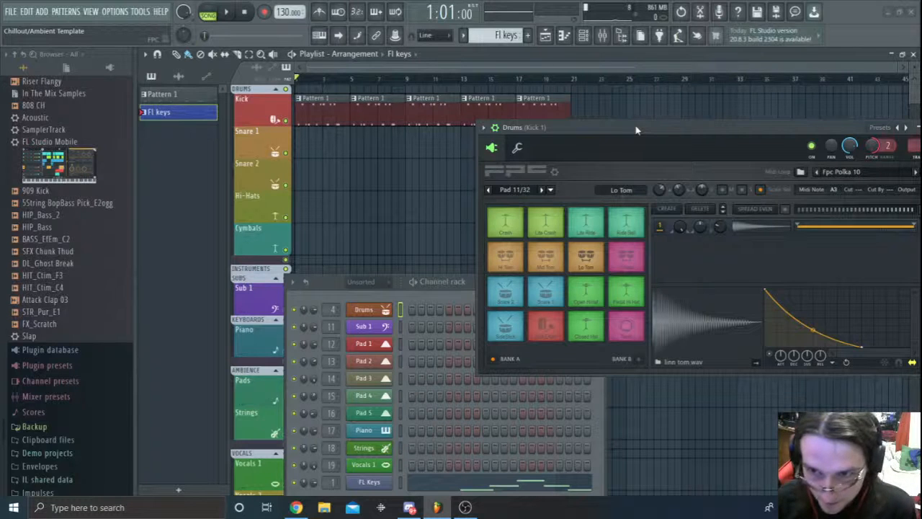
pyautogui.moveTo(318, 285); pyautogui.dragTo(243, 291)
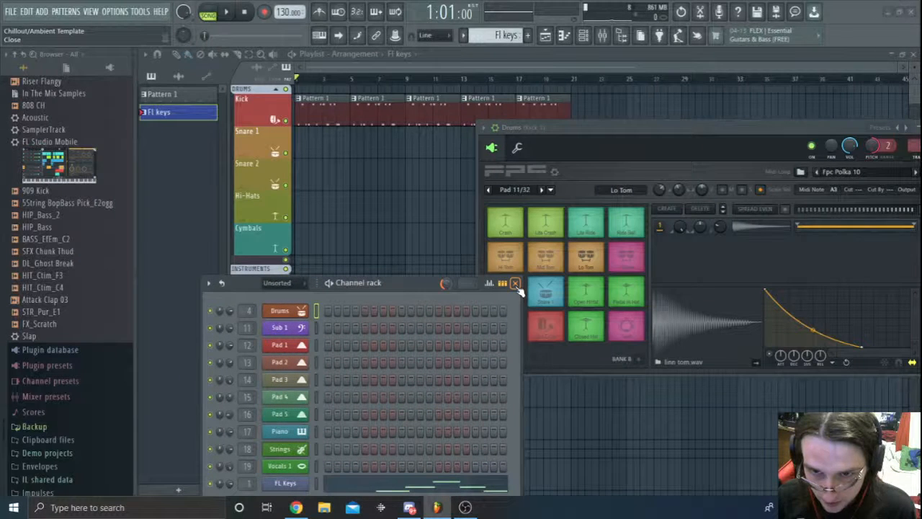
pyautogui.moveTo(401, 285); pyautogui.dragTo(475, 294)
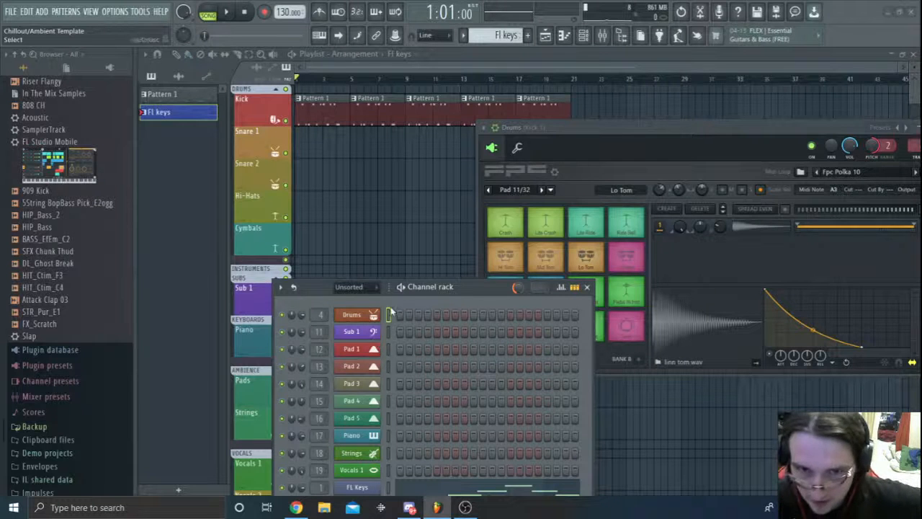
# - Remove all Pattern 1 clips from the Kick track, leaving no clip on the drum tracks
pyautogui.rightClick(313, 104)
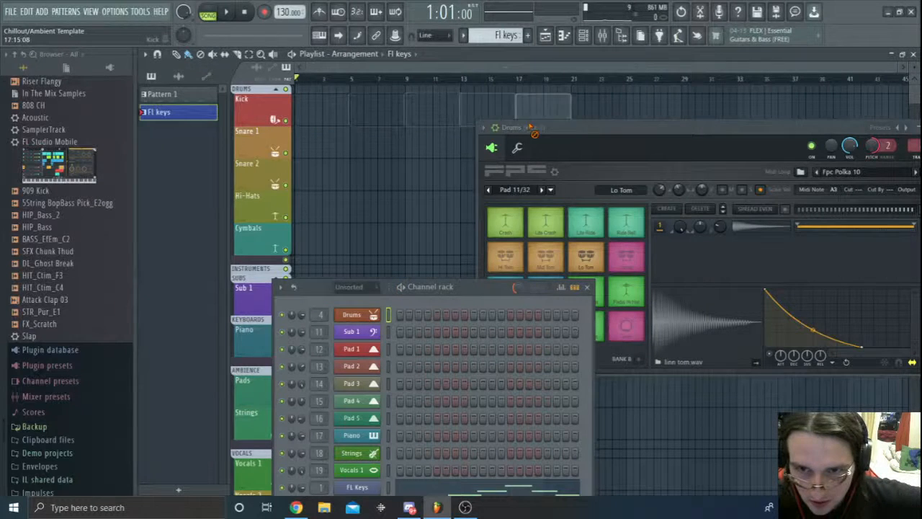
pyautogui.click(316, 209)
pyautogui.rightClick(328, 208)
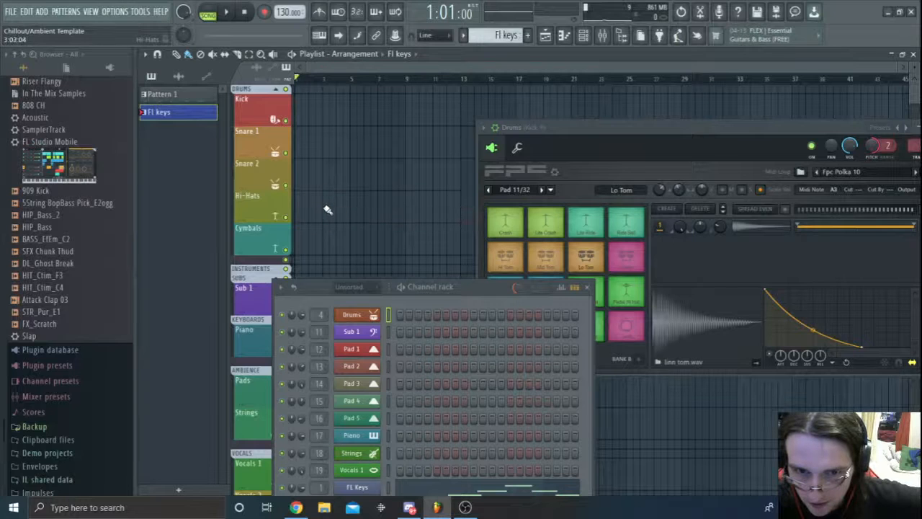
# - Switch to Chrome to check the live stream's chat and analytics in YouTube Studio, and return to FL Studio
pyautogui.click(296, 508)
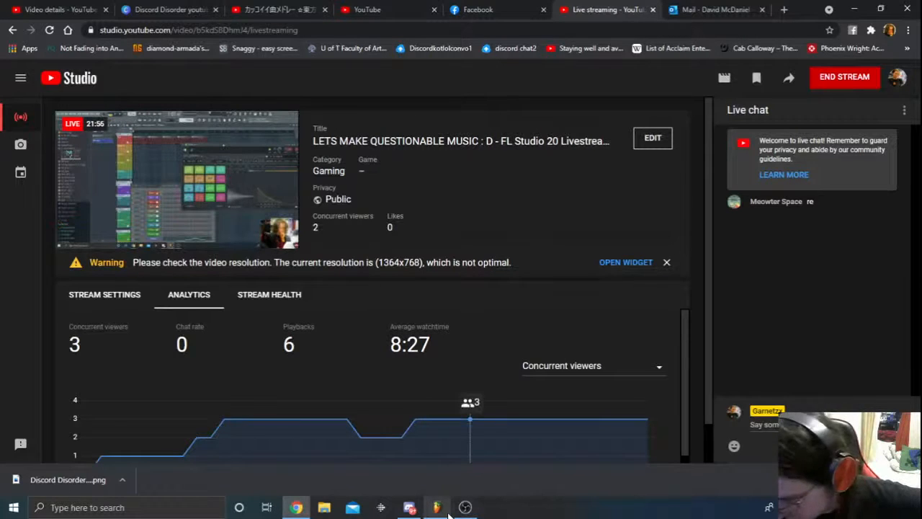
pyautogui.moveTo(451, 515)
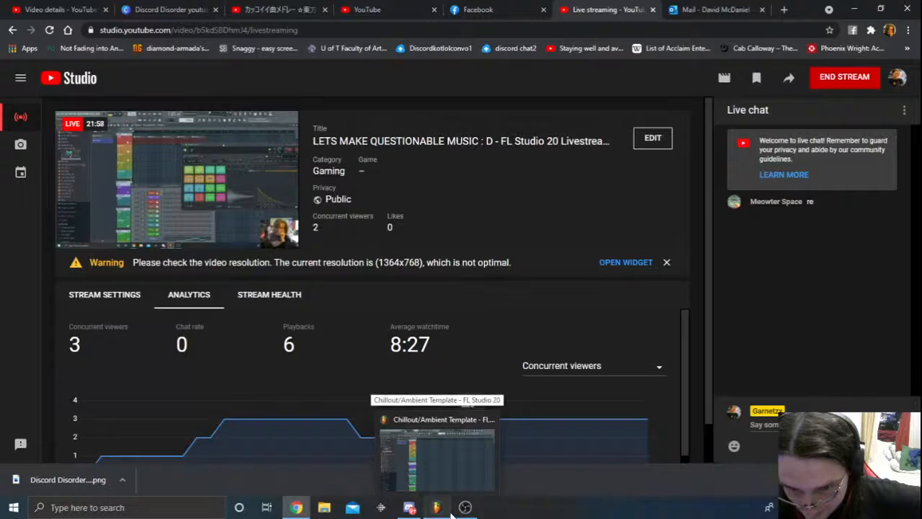
pyautogui.click(437, 450)
# - Move the channel rack below the Drums plugin window
pyautogui.moveTo(474, 293); pyautogui.dragTo(557, 399)
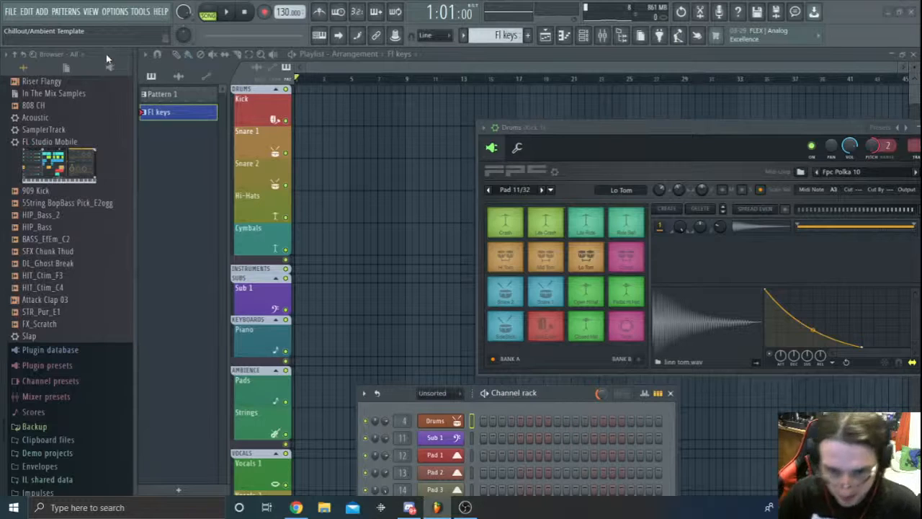
# - Move the channel rack up over the playlist so that its channels down to FL Keys are in view
pyautogui.moveTo(570, 396); pyautogui.dragTo(478, 248)
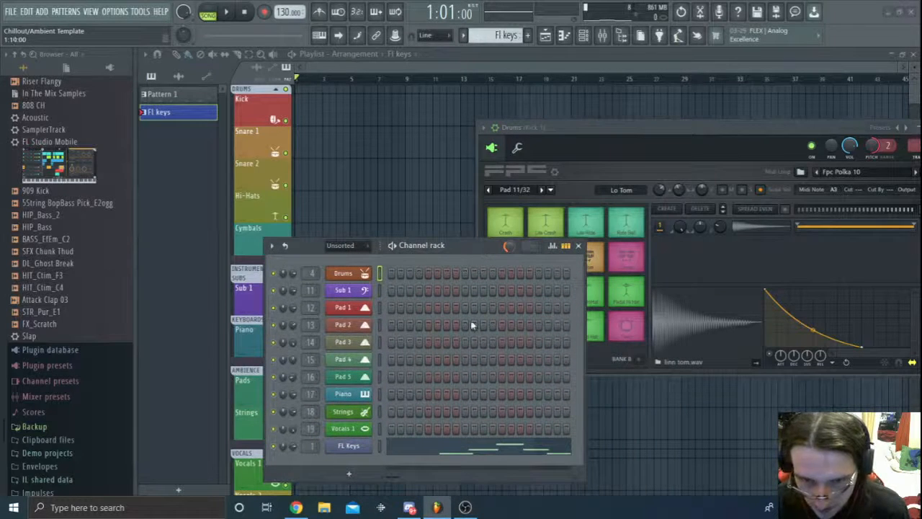
# - Save the project as "Random chilltrack" in the Downloads folder, keeping the trial plugins in it
pyautogui.click(11, 11)
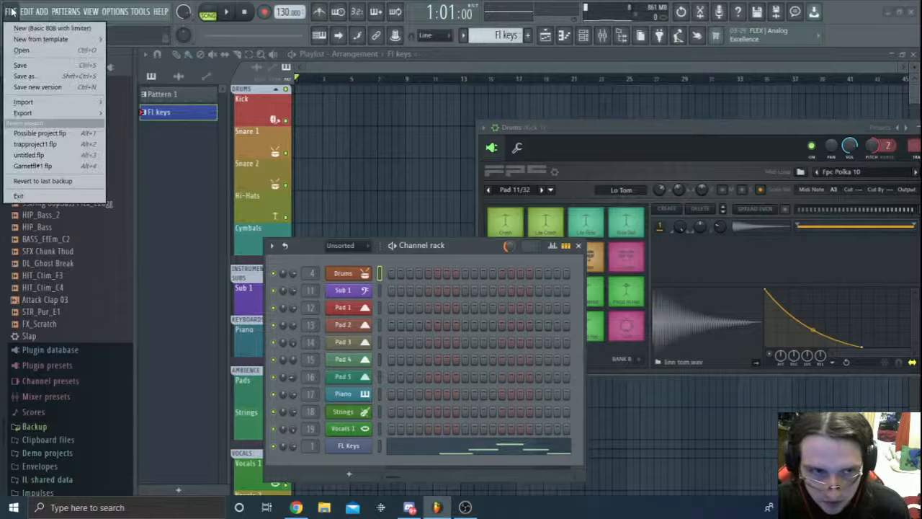
pyautogui.click(11, 11)
pyautogui.click(10, 11)
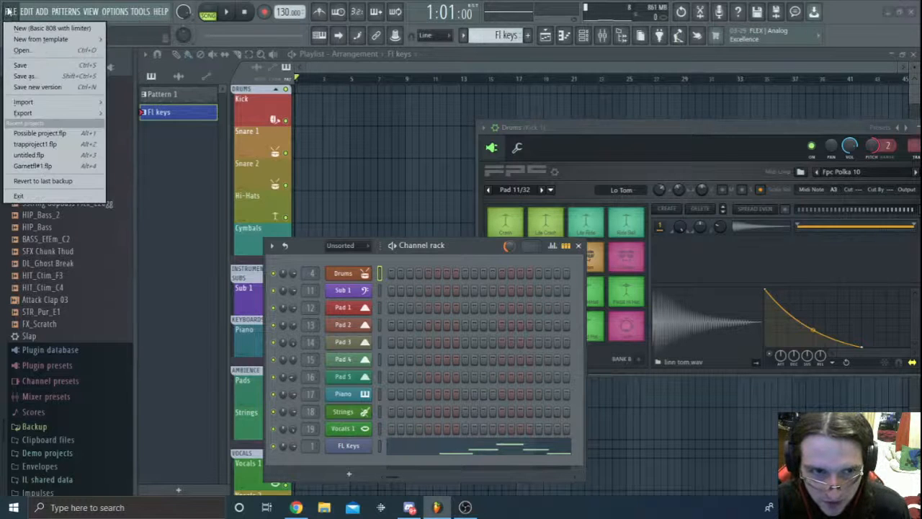
pyautogui.click(42, 76)
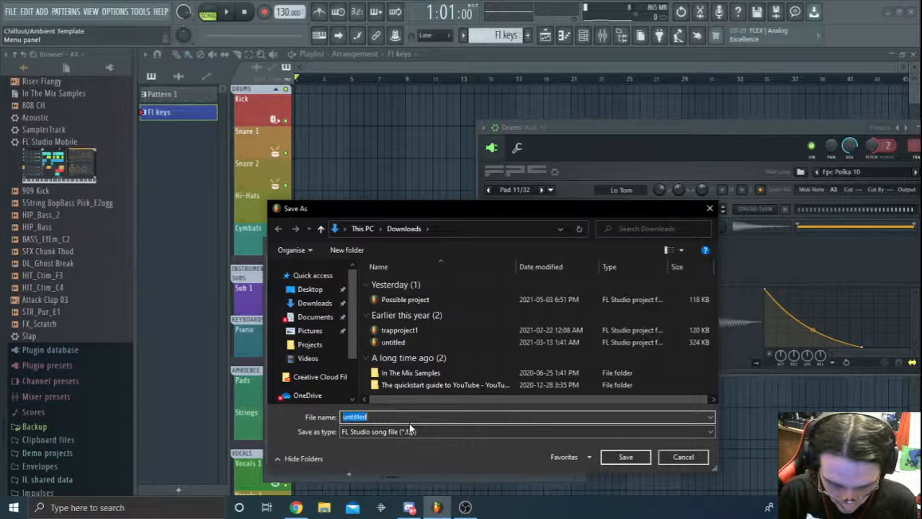
pyautogui.write('Fl')
pyautogui.press('BackSpace')
pyautogui.press('BackSpace')
pyautogui.write('R')
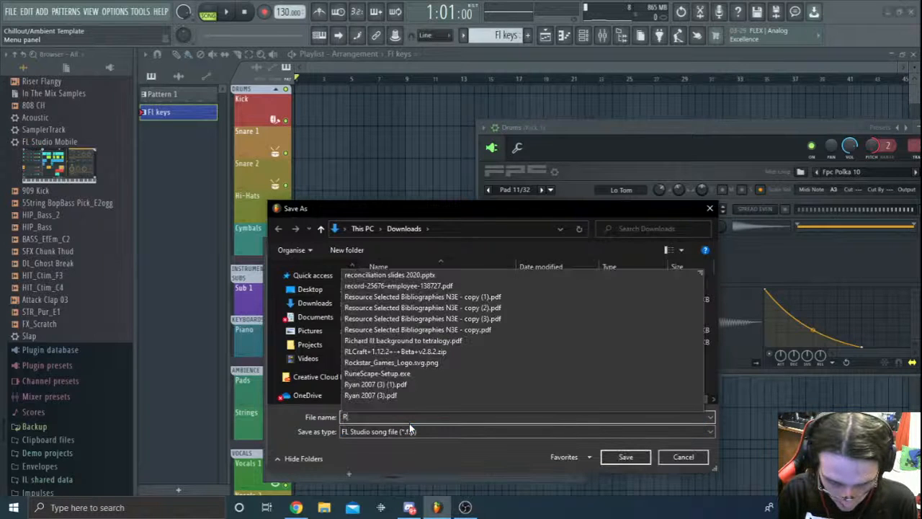
pyautogui.write('andom chill')
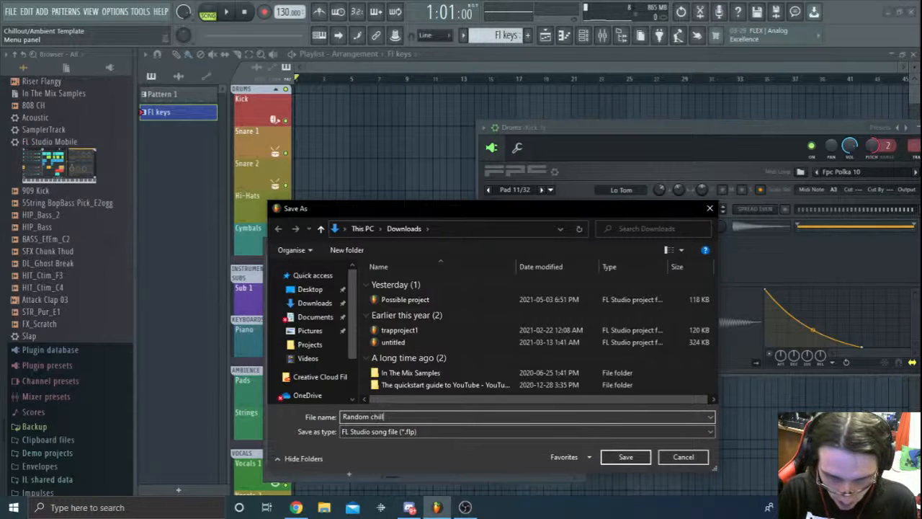
pyautogui.write('track')
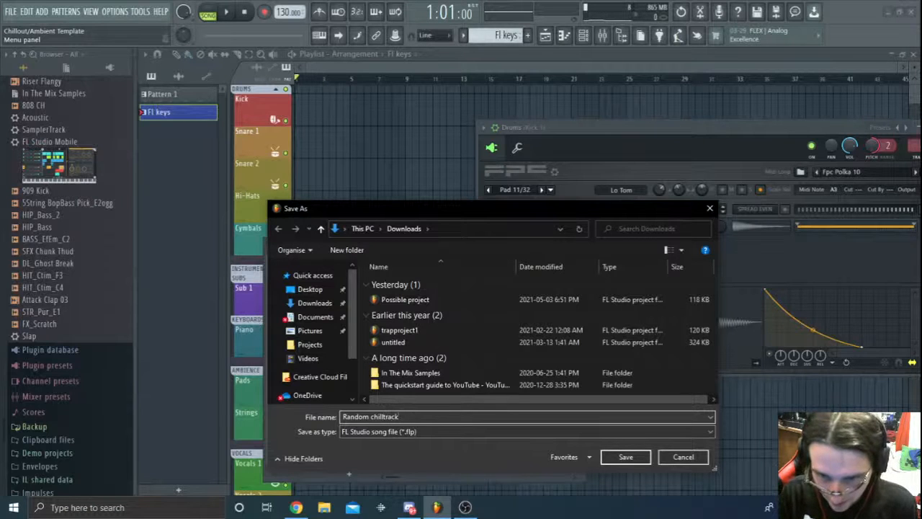
pyautogui.click(626, 456)
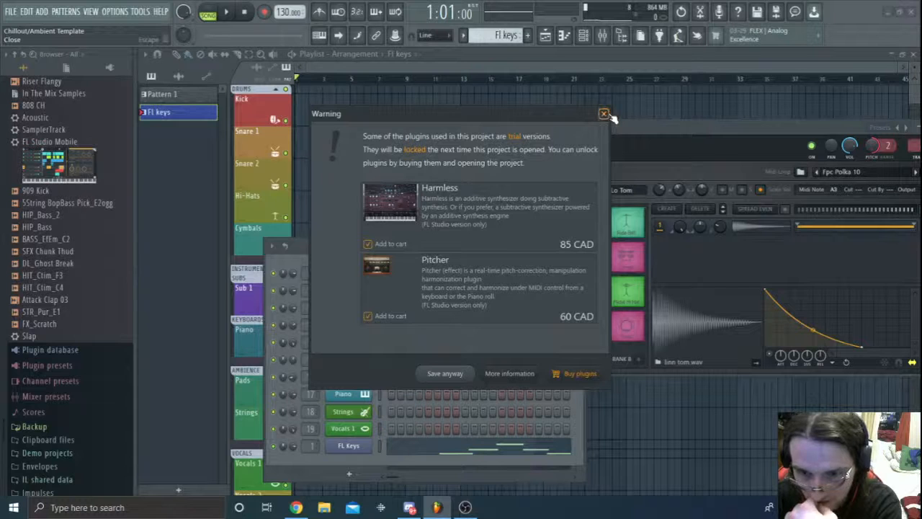
pyautogui.click(436, 372)
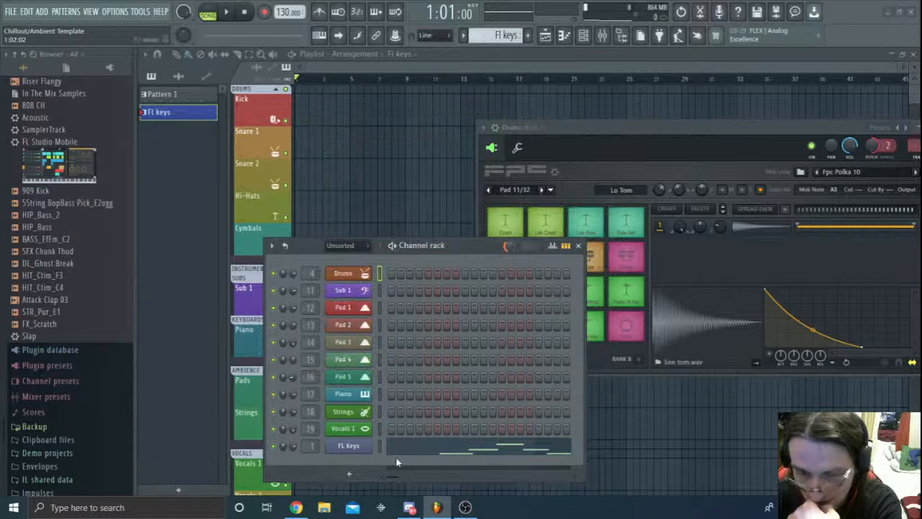
# - Move the channel rack over the lower part of the Drums plugin window and switch playback to pattern mode
pyautogui.moveTo(449, 511)
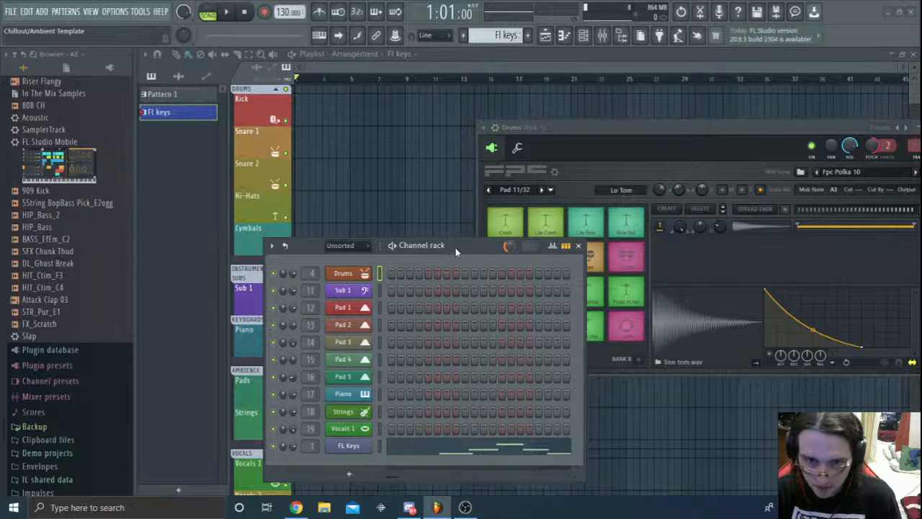
pyautogui.moveTo(456, 248); pyautogui.dragTo(555, 260)
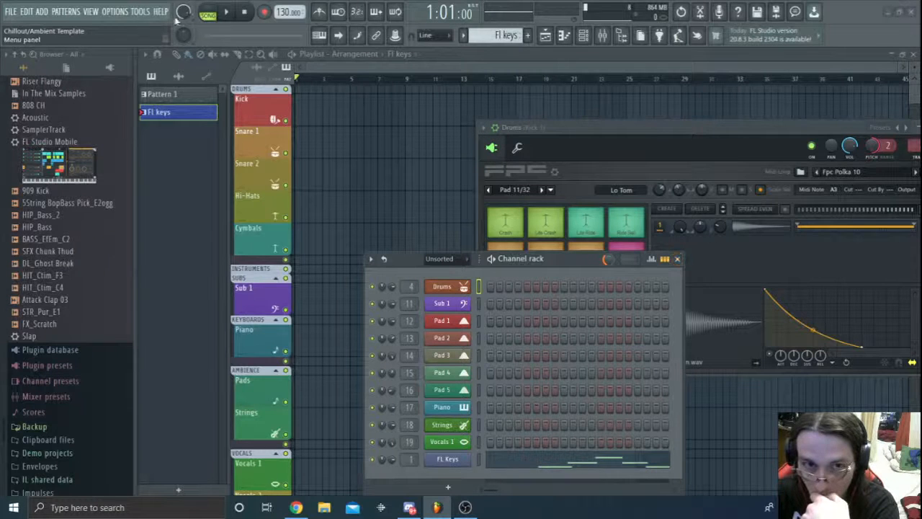
pyautogui.click(208, 12)
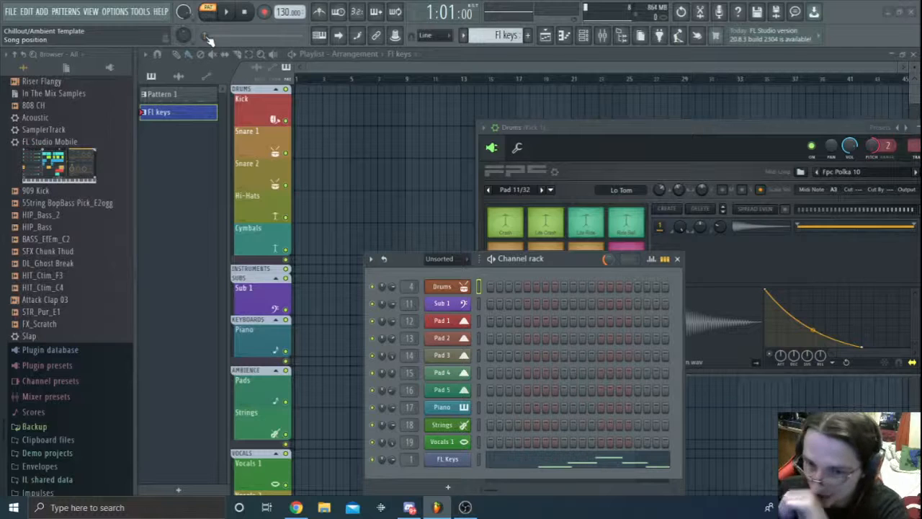
# - Switch to OBS to check the live stream's scenes and audio mixer
pyautogui.click(464, 508)
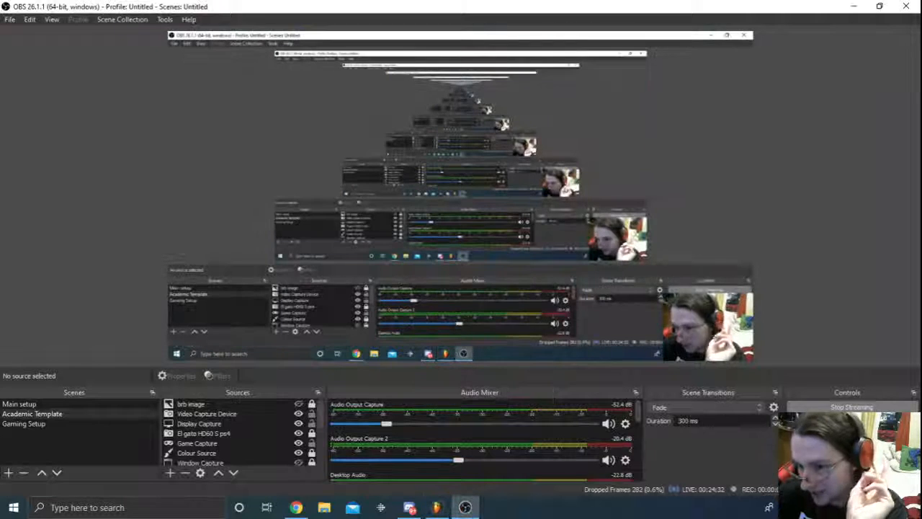